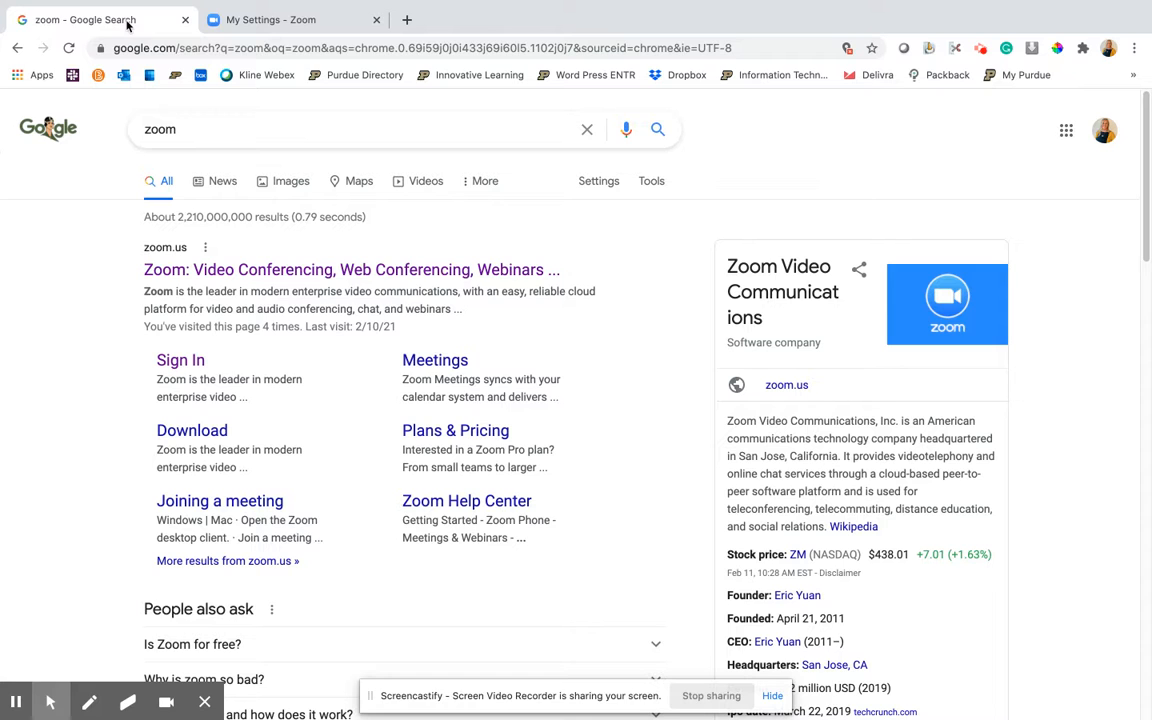
Open the account settings and review the Breakout room option under In Meeting (Advanced)
{"action": "left_click", "coordinate": [314, 19]}
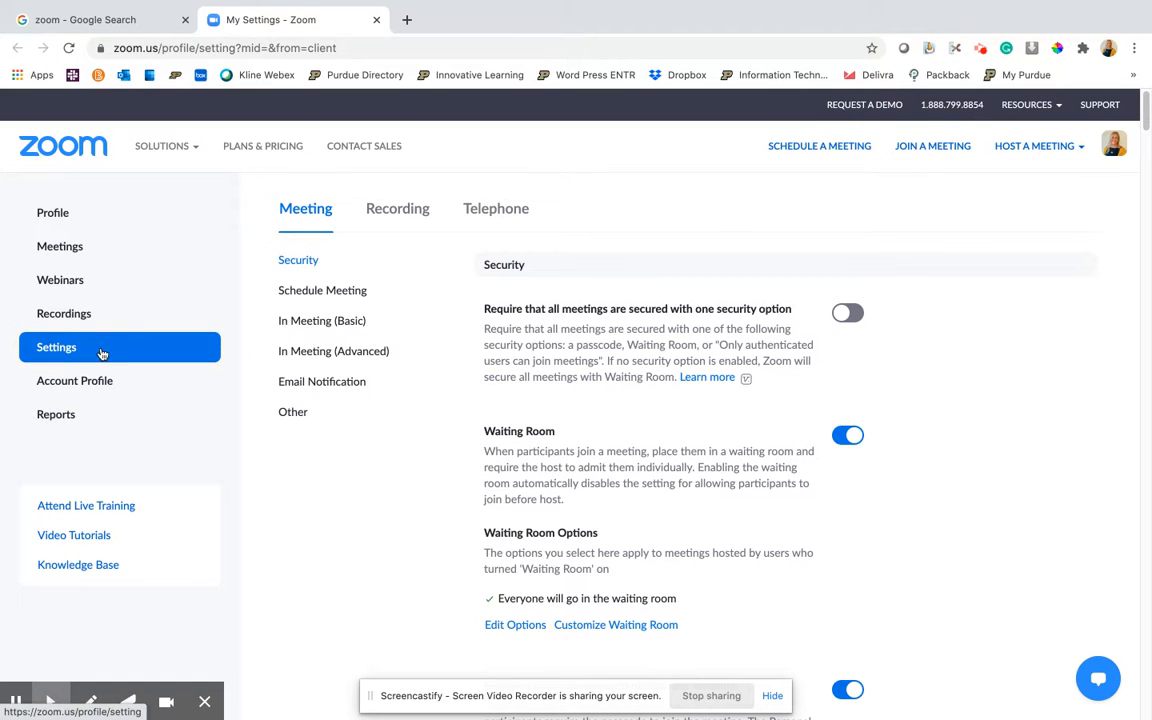
{"action": "left_click", "coordinate": [333, 352]}
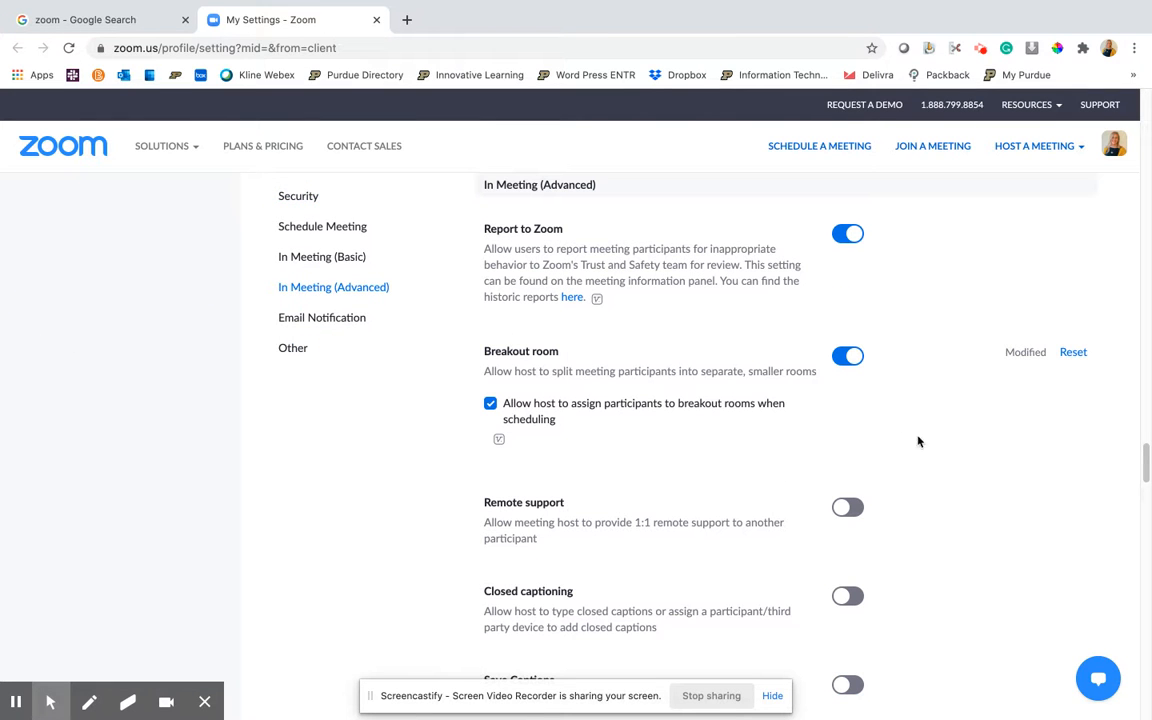
{"action": "scroll", "coordinate": [965, 506], "scroll_direction": "down", "scroll_amount": 1}
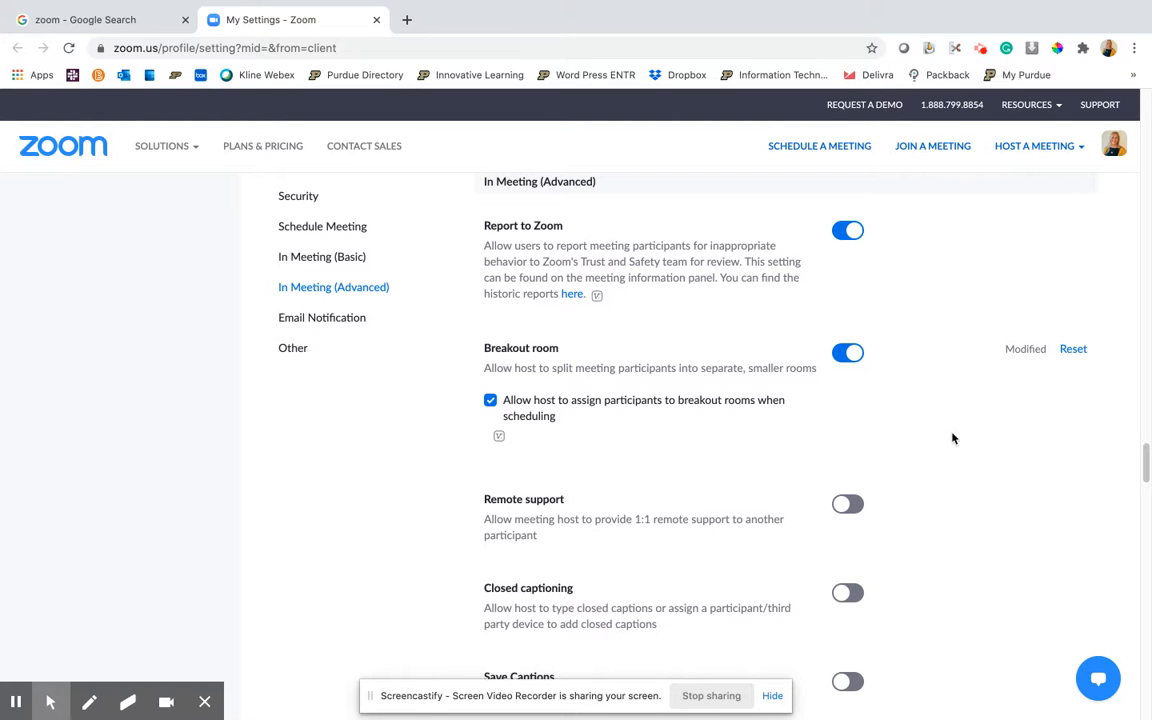
{"action": "scroll", "coordinate": [951, 437], "scroll_direction": "down", "scroll_amount": 1}
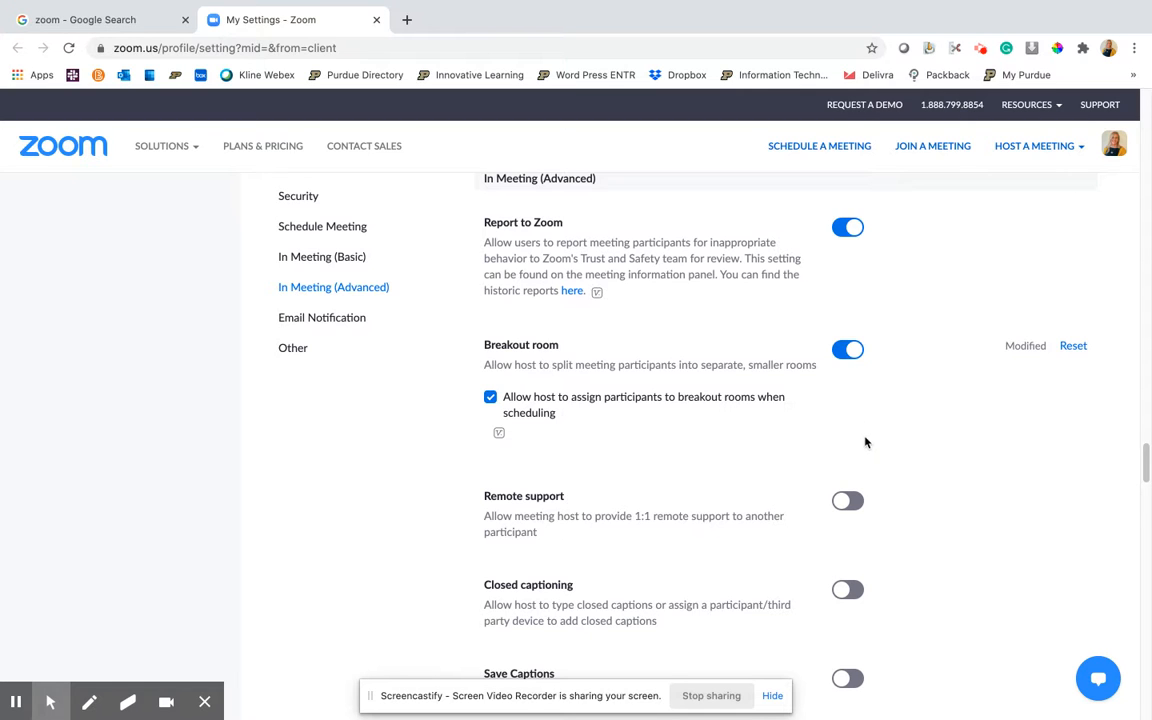
Start scheduling a new meeting and set its topic to "Meeting Breakout with Terra"
{"action": "left_click", "coordinate": [831, 150]}
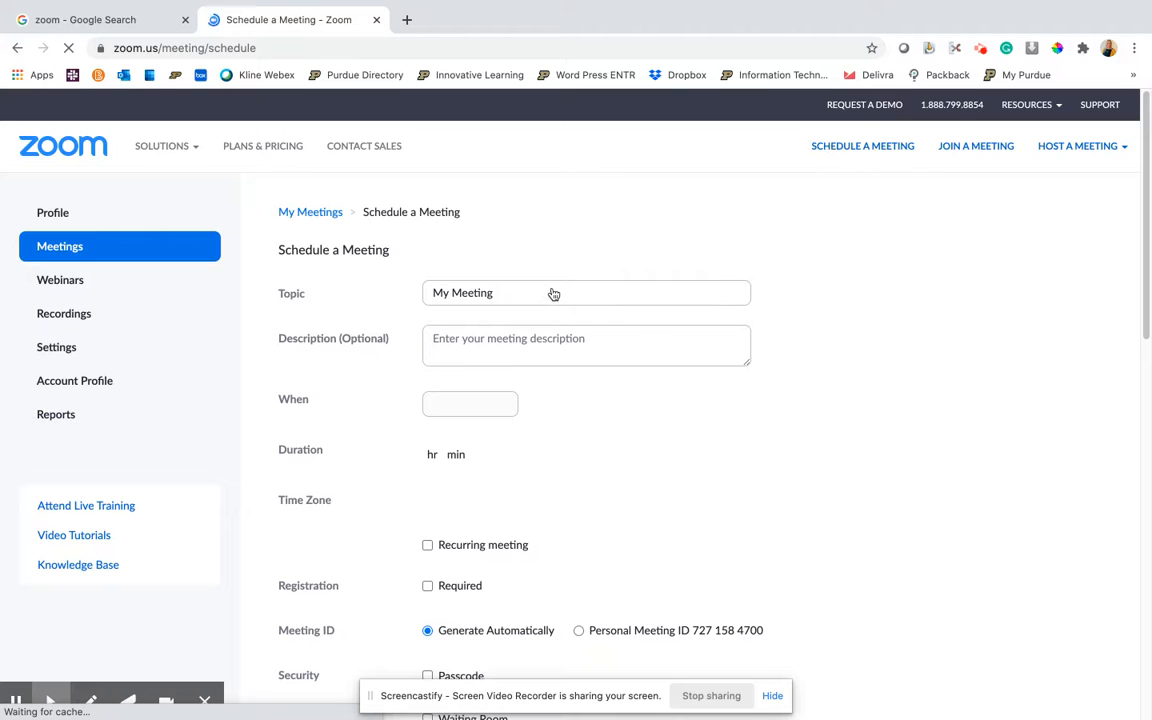
{"action": "left_click", "coordinate": [525, 296]}
{"action": "left_click_drag", "start_coordinate": [517, 293], "coordinate": [416, 293]}
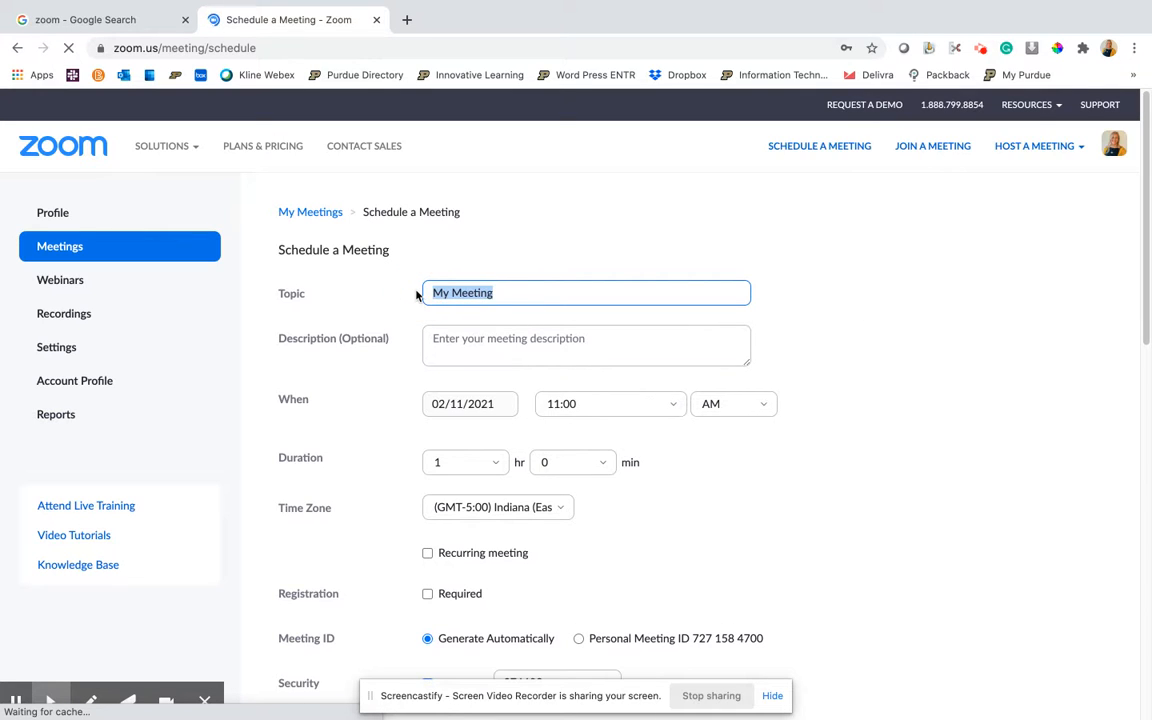
{"action": "type", "text": "Meeting Breakout with Terra"}
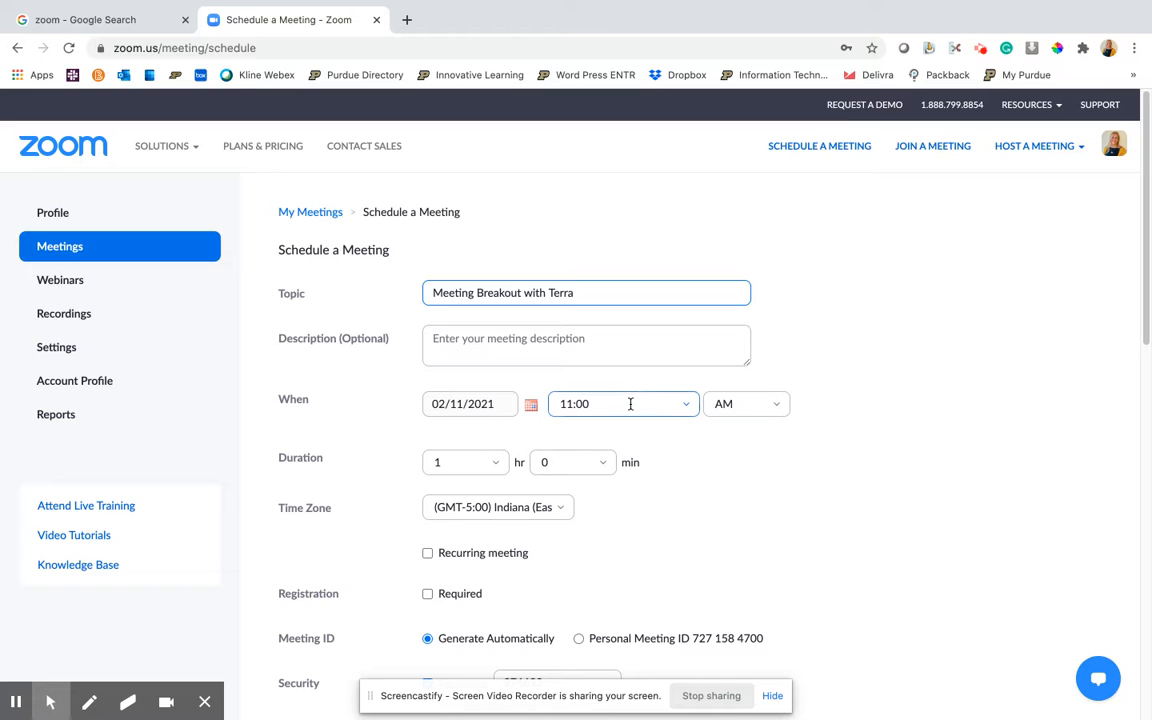
Set the meeting duration to 0 hr 30 min
{"action": "scroll", "coordinate": [872, 376], "scroll_direction": "down", "scroll_amount": 2}
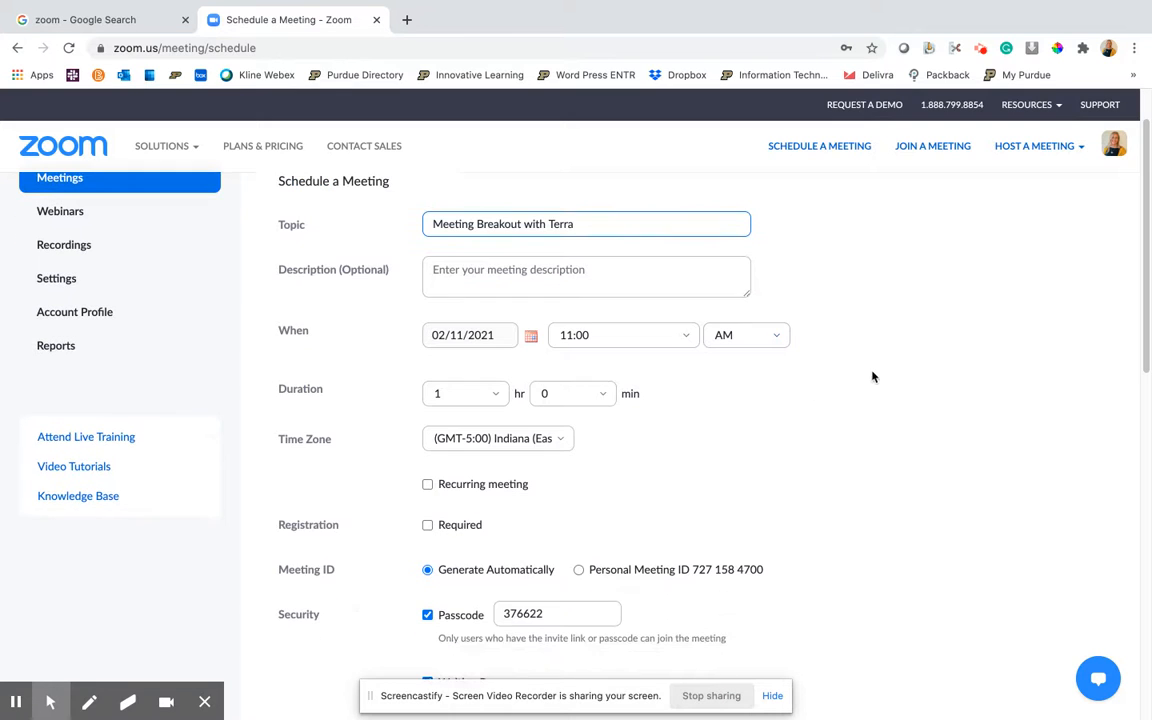
{"action": "left_click", "coordinate": [493, 398]}
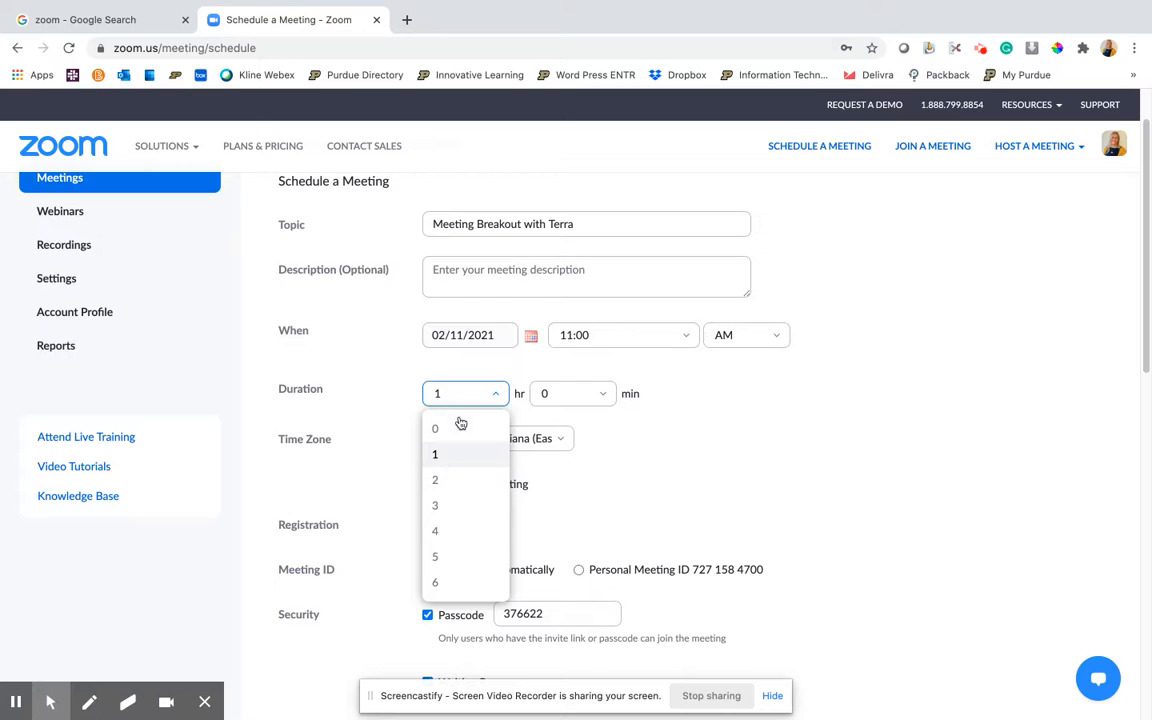
{"action": "left_click", "coordinate": [462, 428]}
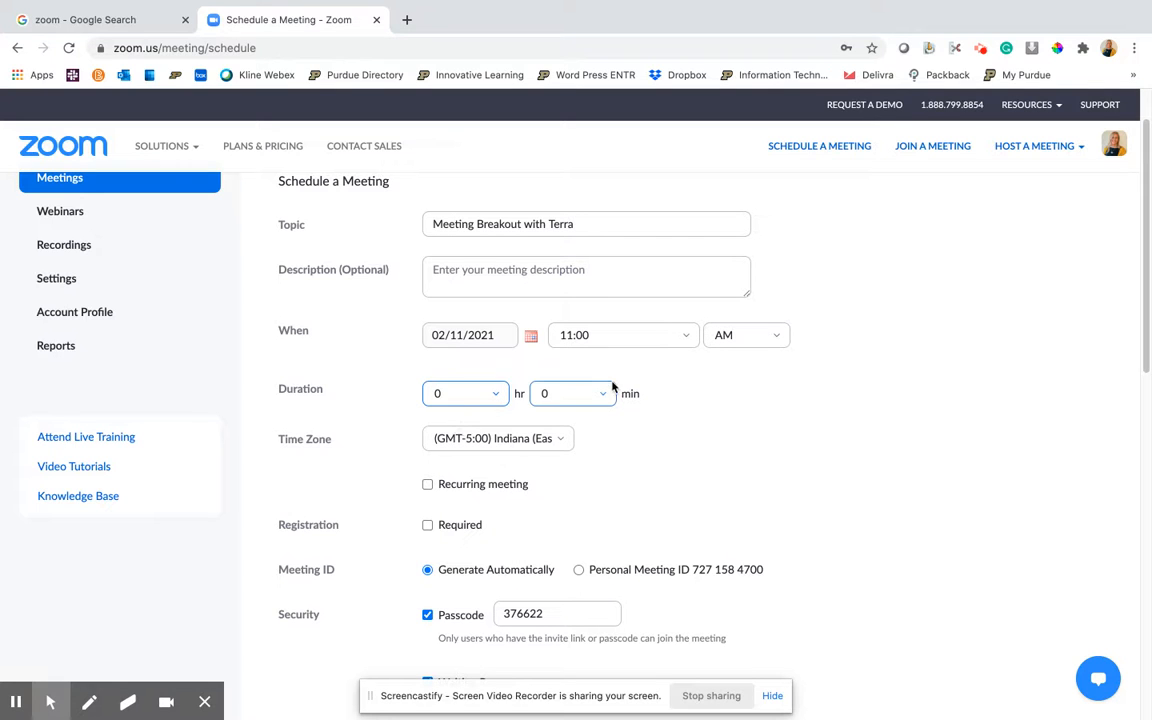
{"action": "left_click", "coordinate": [604, 394]}
{"action": "left_click", "coordinate": [572, 481]}
{"action": "left_click", "coordinate": [562, 440]}
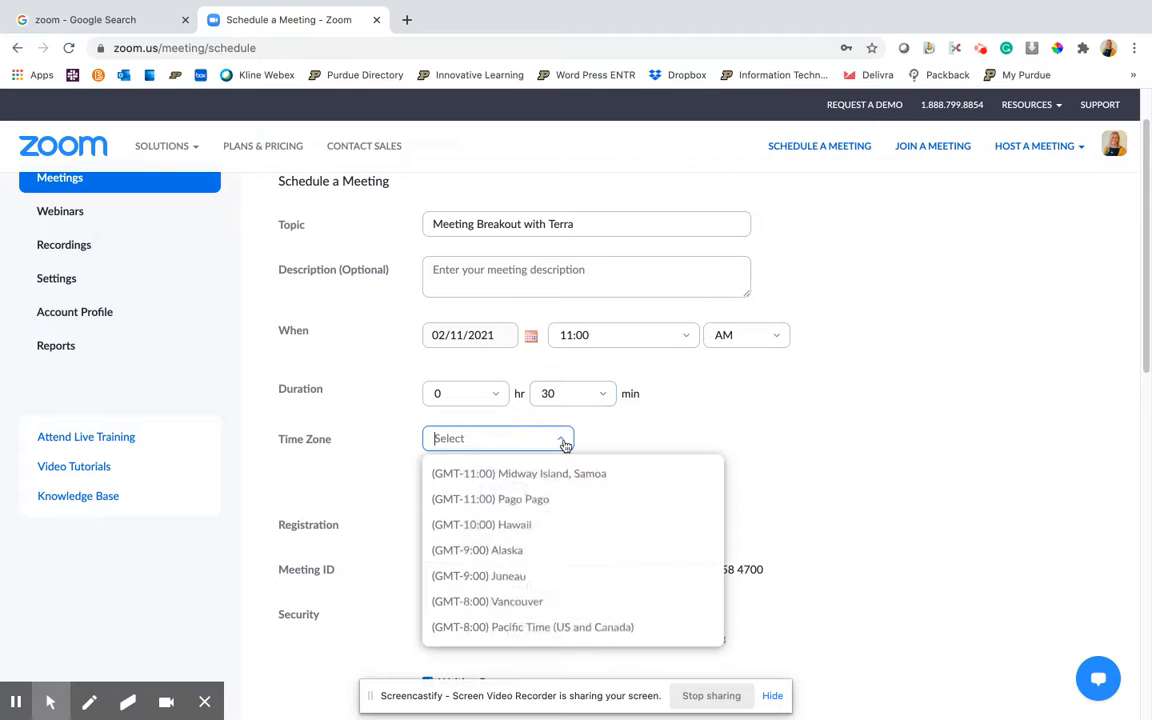
{"action": "key", "text": "Return"}
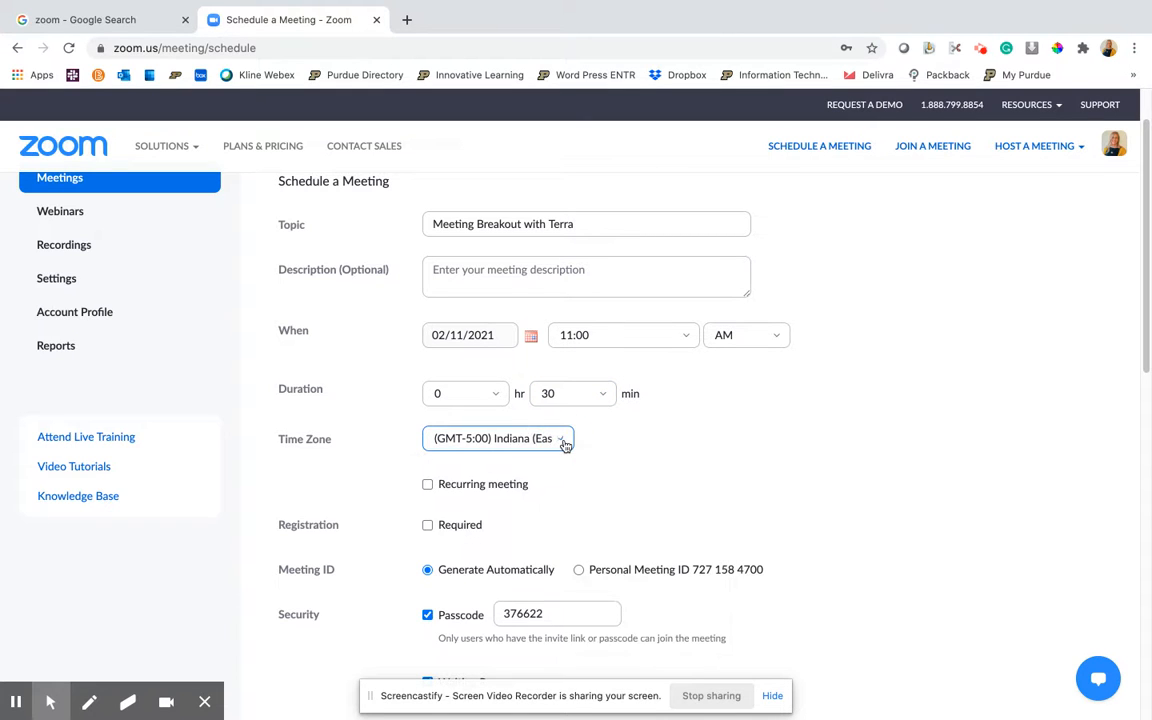
Enable the Breakout Room pre-assign meeting option
{"action": "scroll", "coordinate": [805, 412], "scroll_direction": "down", "scroll_amount": 1}
{"action": "scroll", "coordinate": [805, 414], "scroll_direction": "down", "scroll_amount": 1}
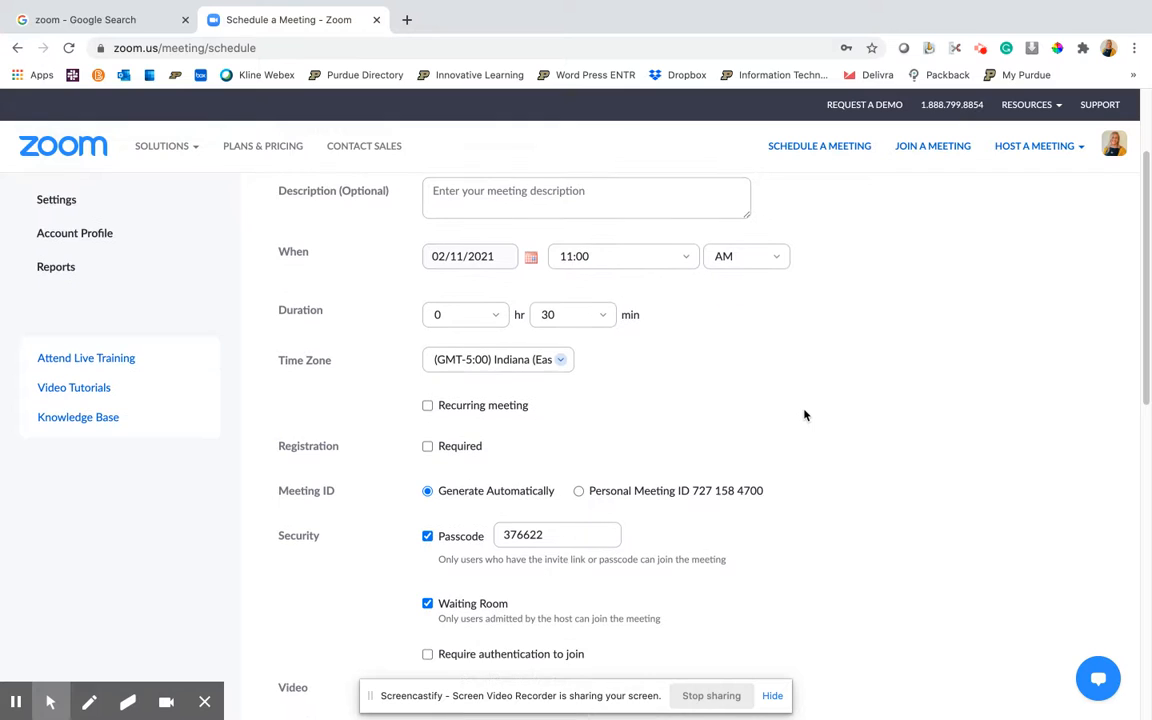
{"action": "scroll", "coordinate": [800, 413], "scroll_direction": "down", "scroll_amount": 4}
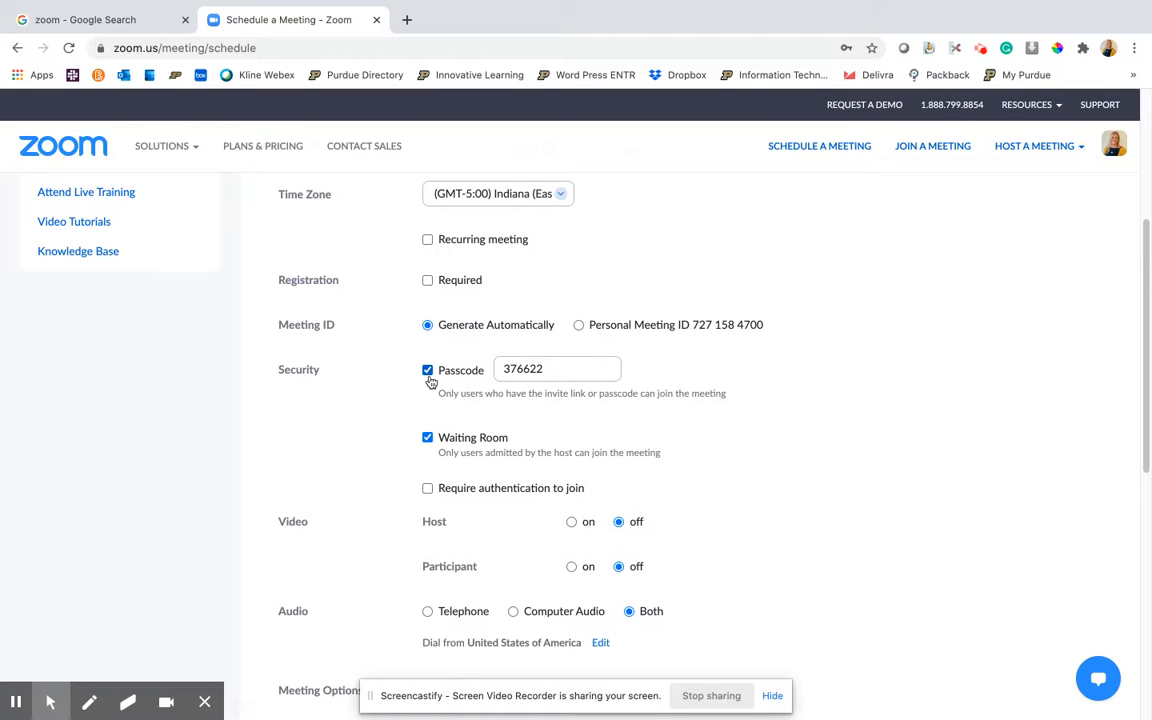
{"action": "scroll", "coordinate": [730, 398], "scroll_direction": "down", "scroll_amount": 3}
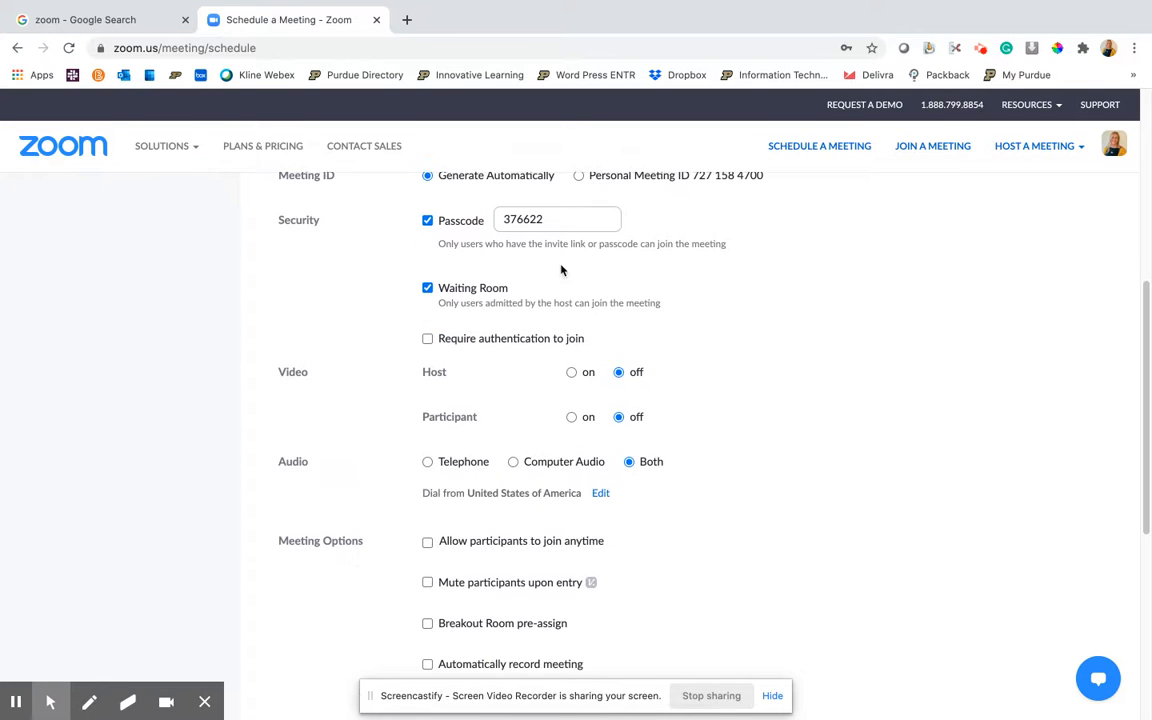
{"action": "scroll", "coordinate": [707, 576], "scroll_direction": "down", "scroll_amount": 2}
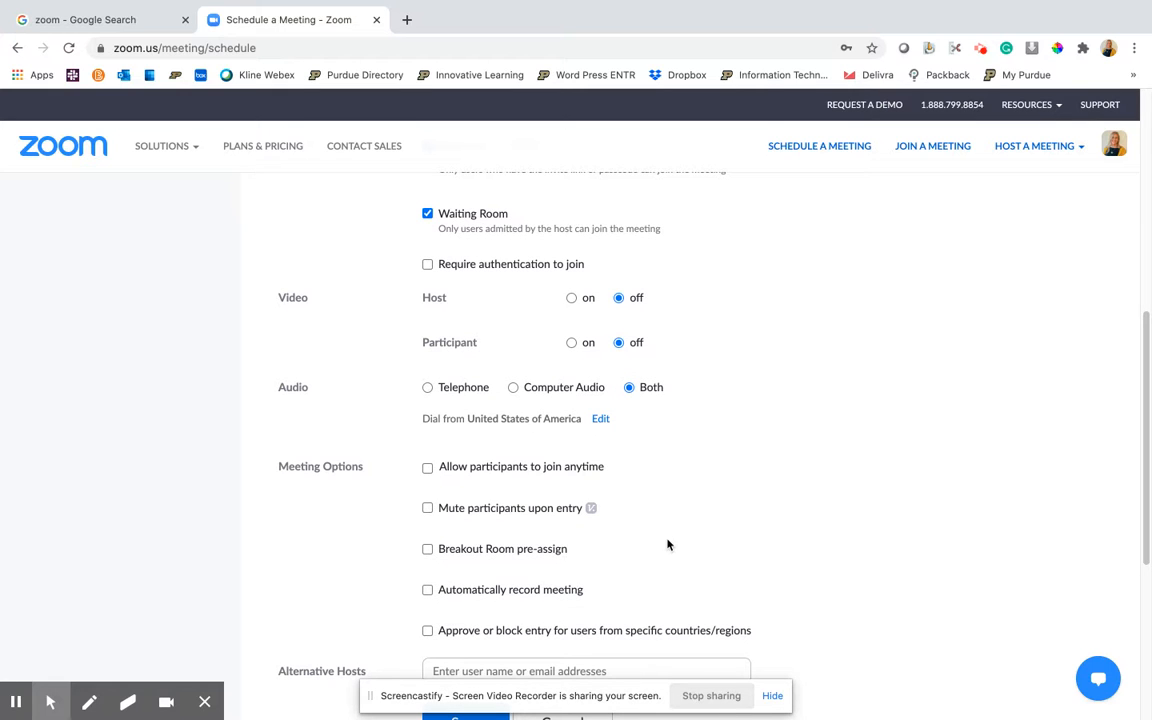
{"action": "left_click", "coordinate": [428, 550]}
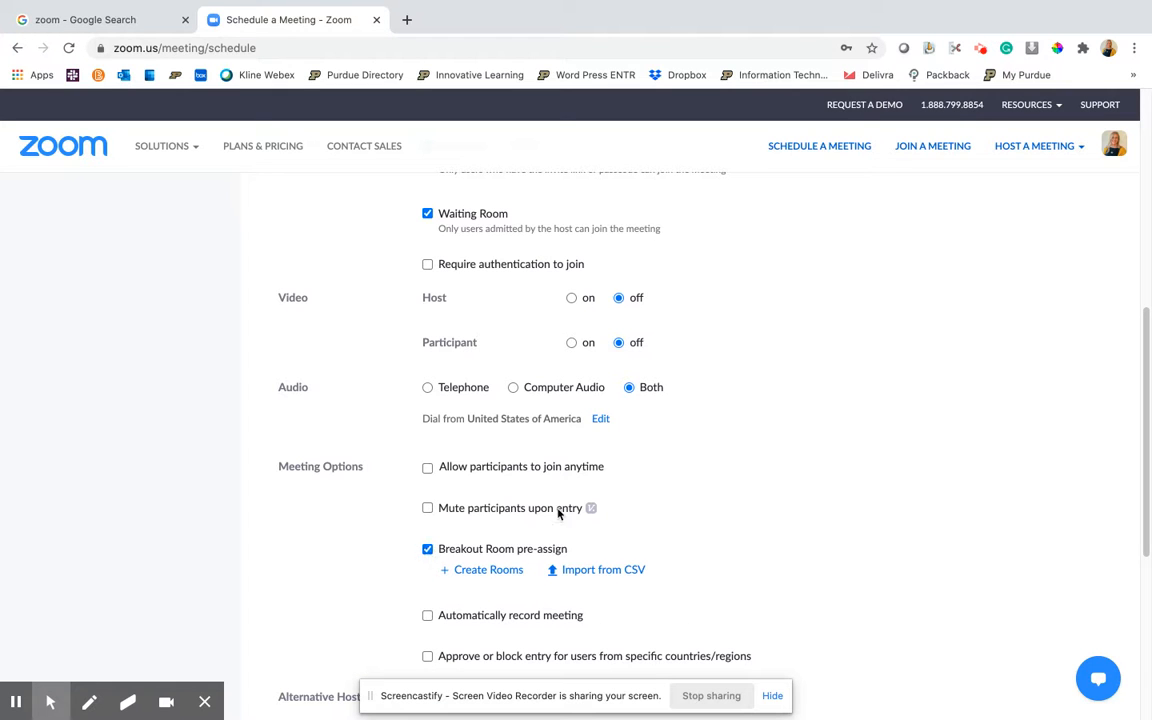
Open breakout room creation and add a first breakout room
{"action": "scroll", "coordinate": [762, 475], "scroll_direction": "down", "scroll_amount": 1}
{"action": "scroll", "coordinate": [762, 475], "scroll_direction": "down", "scroll_amount": 2}
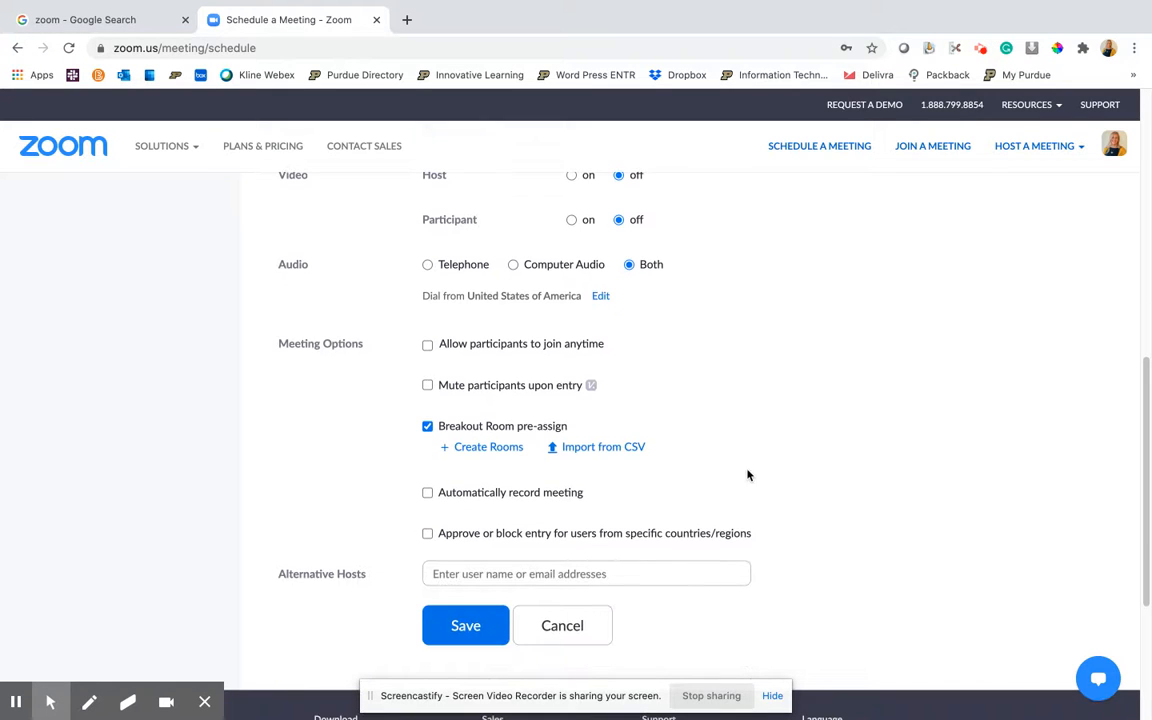
{"action": "left_click", "coordinate": [489, 449]}
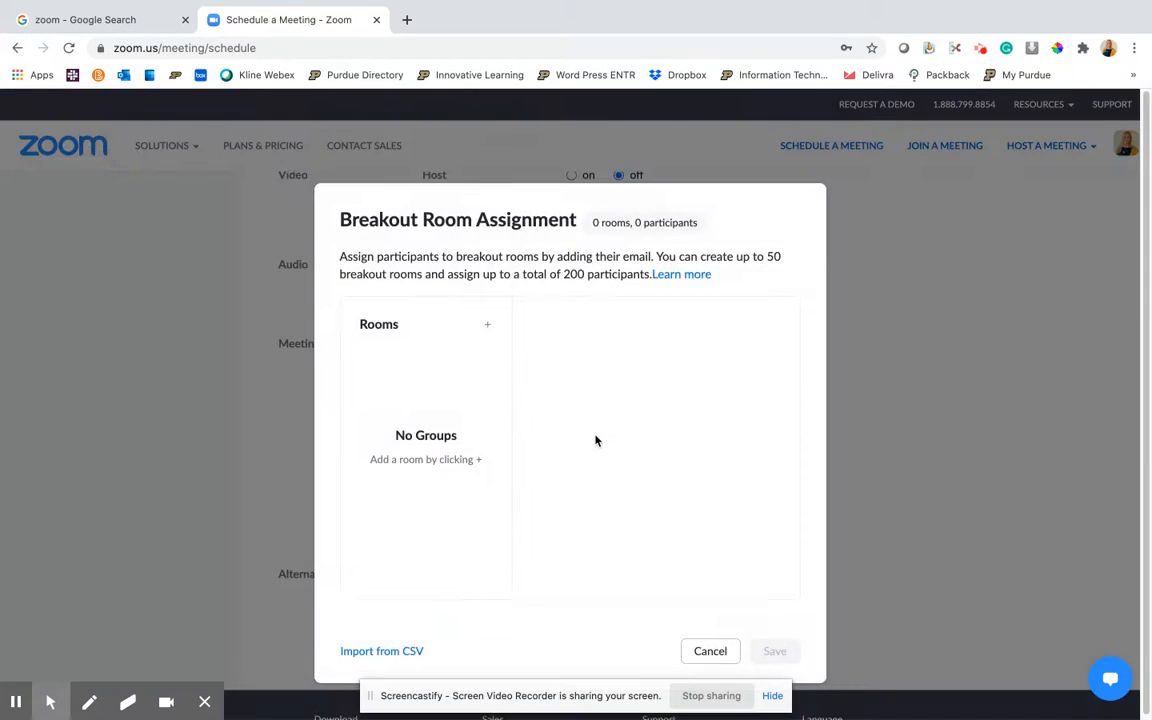
{"action": "left_click", "coordinate": [489, 328]}
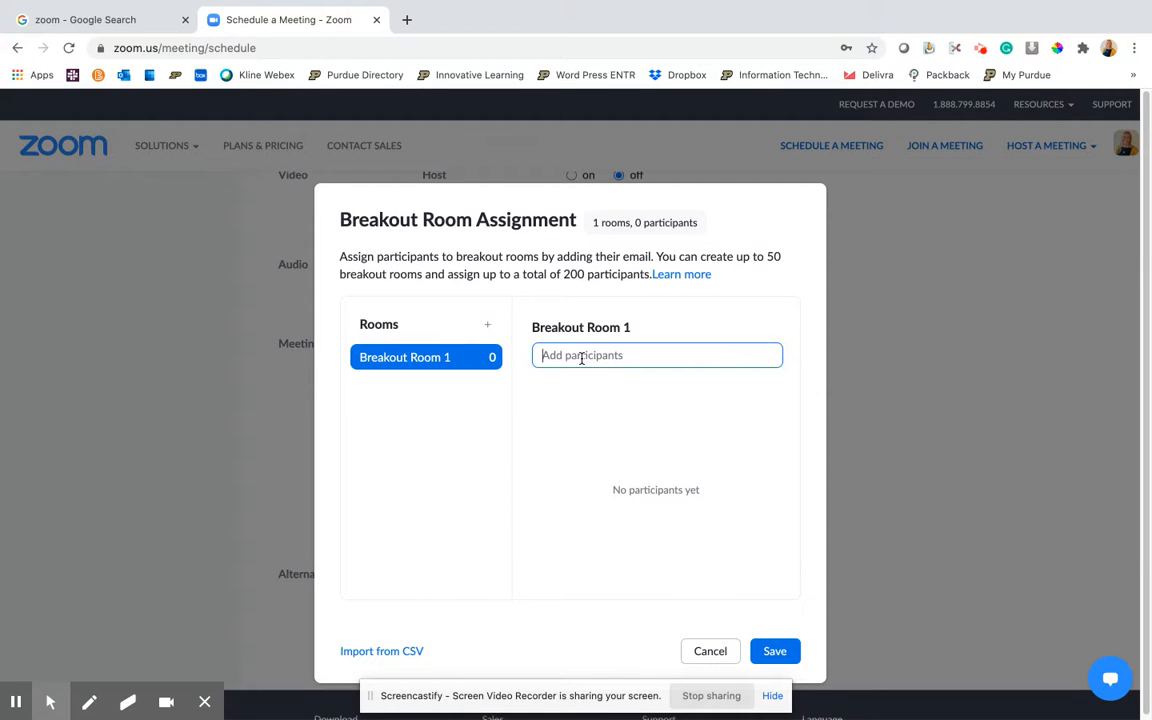
Rename the first breakout room to Group 1
{"action": "type", "text": "Gr"}
{"action": "left_click", "coordinate": [645, 327]}
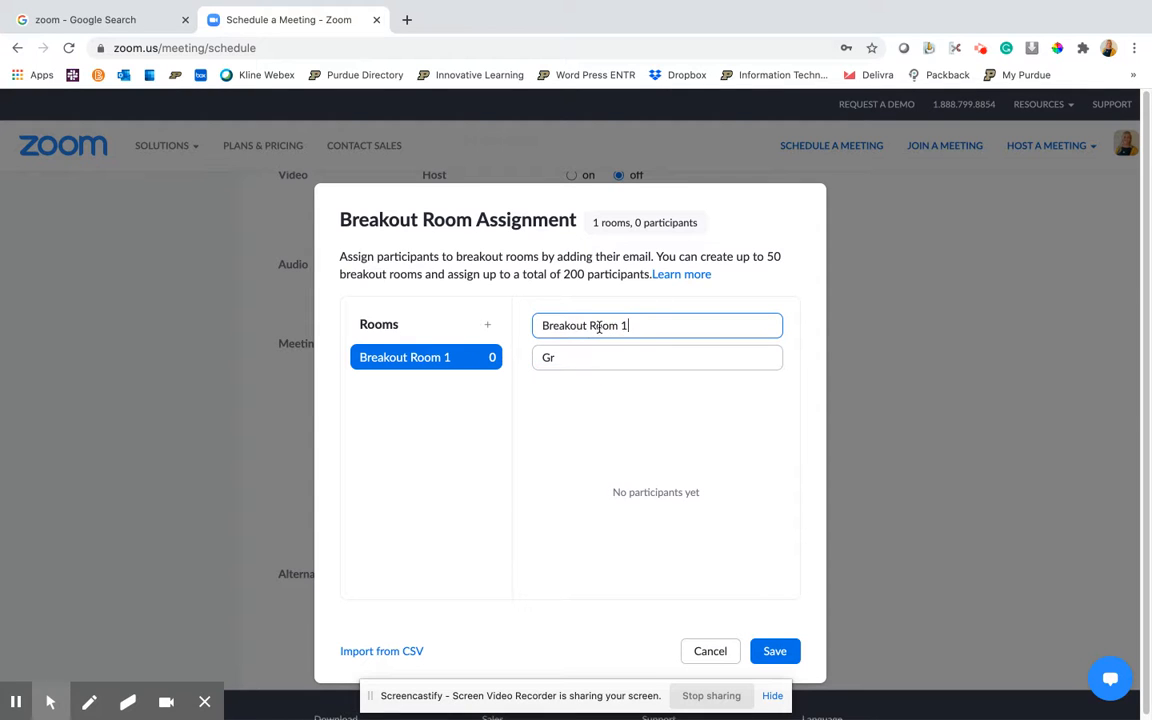
{"action": "left_click_drag", "start_coordinate": [650, 329], "coordinate": [530, 337]}
{"action": "key", "text": "BackSpace"}
{"action": "key", "text": "BackSpace"}
{"action": "key", "text": "BackSpace"}
{"action": "key", "text": "BackSpace"}
{"action": "key", "text": "BackSpace"}
{"action": "key", "text": "BackSpace"}
{"action": "key", "text": "BackSpace"}
{"action": "key", "text": "BackSpace"}
{"action": "key", "text": "BackSpace"}
{"action": "key", "text": "BackSpace"}
{"action": "key", "text": "BackSpace"}
{"action": "key", "text": "BackSpace"}
{"action": "key", "text": "BackSpace"}
{"action": "key", "text": "BackSpace"}
{"action": "type", "text": "Group"}
{"action": "left_click", "coordinate": [590, 356]}
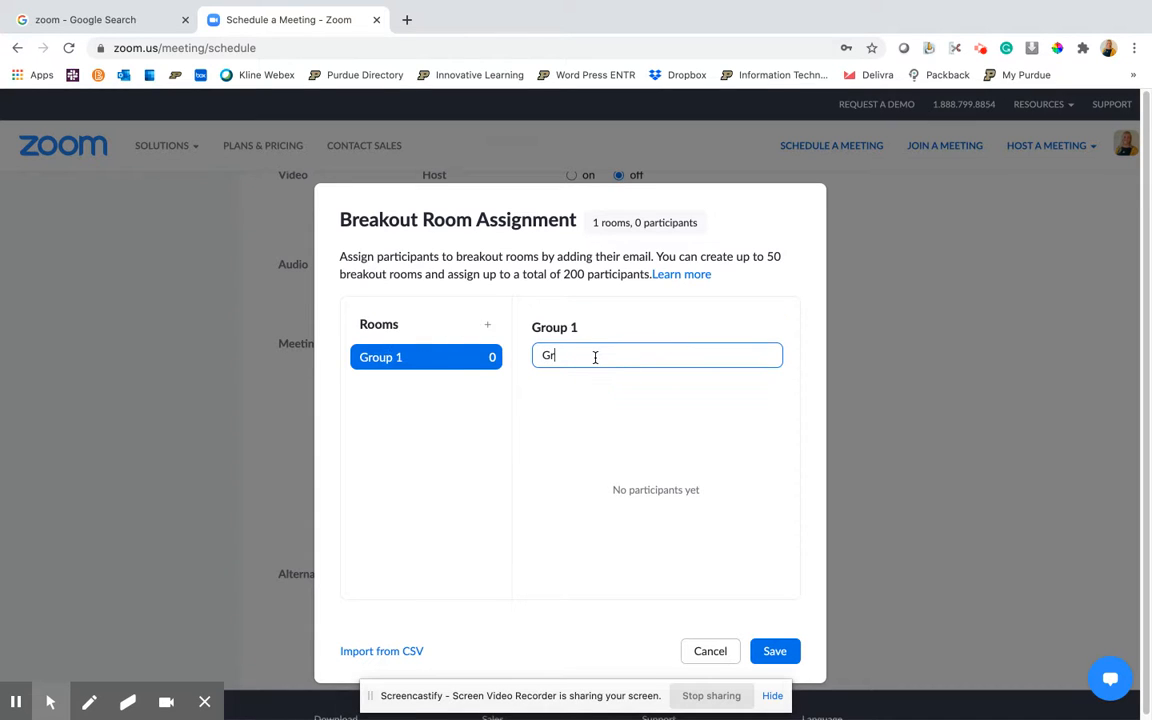
Try to add a participant's e-mail address to Group 1 and save the breakout room assignment
{"action": "left_click_drag", "start_coordinate": [564, 349], "coordinate": [532, 347]}
{"action": "key", "text": "BackSpace"}
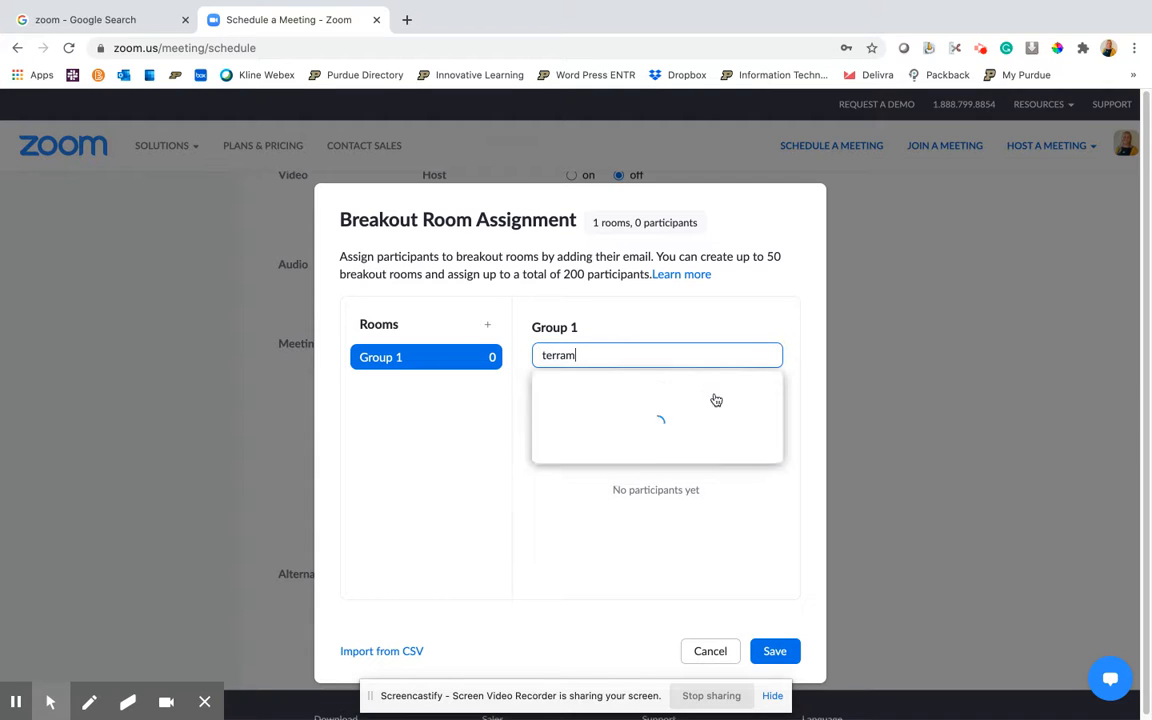
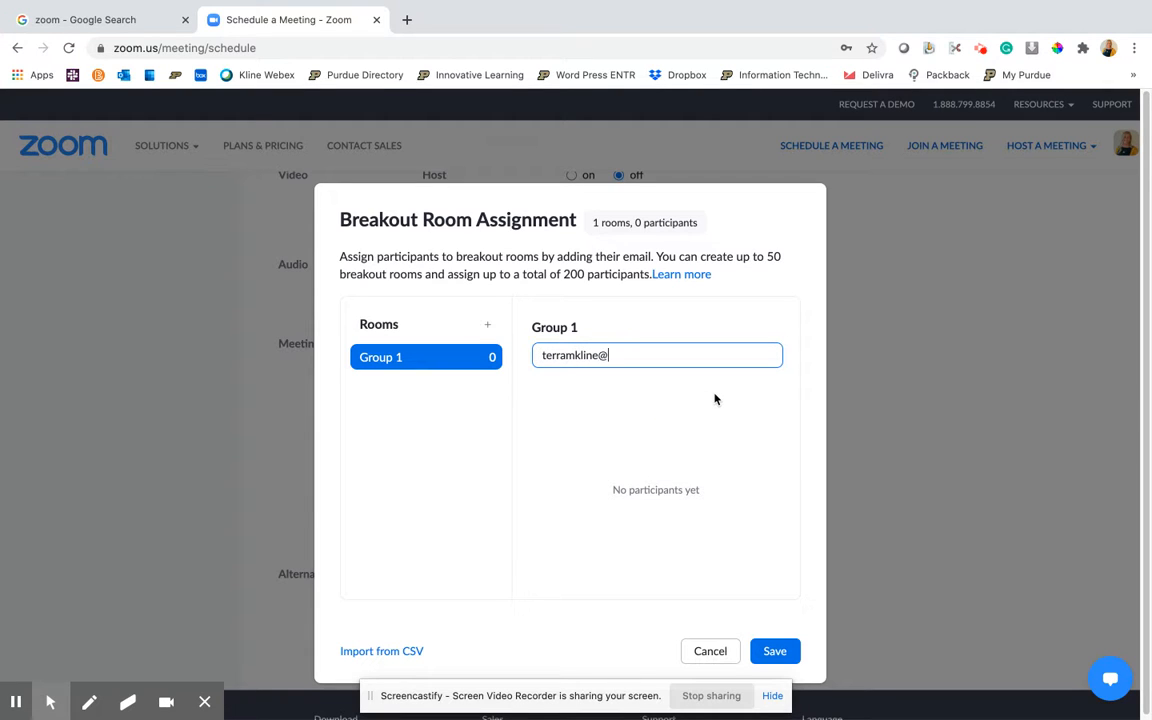
{"action": "left_click", "coordinate": [775, 651]}
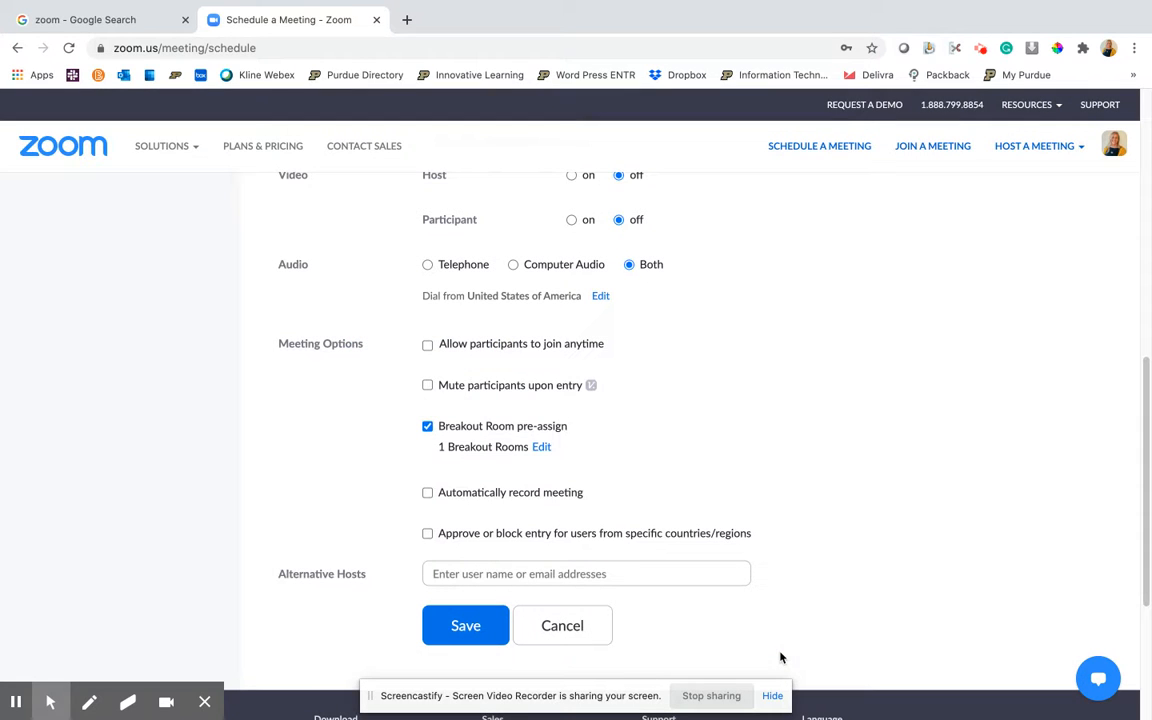
Reopen the breakout room assignment, add a second room and rename it Group 2
{"action": "left_click", "coordinate": [541, 447]}
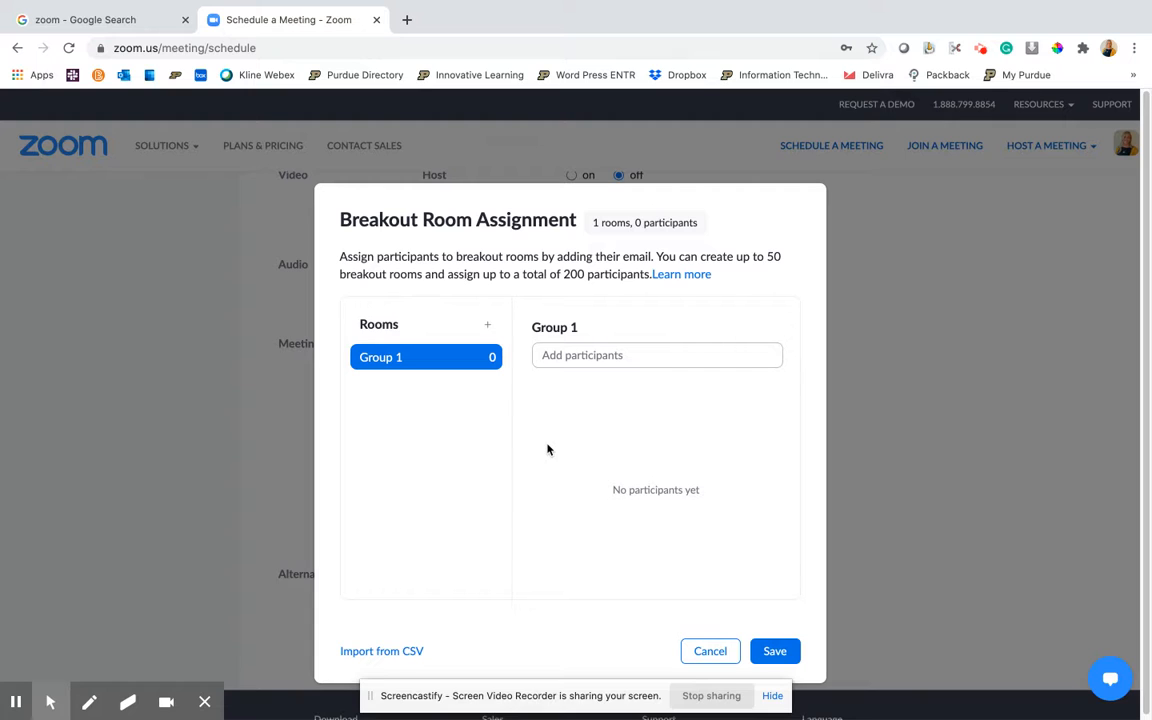
{"action": "left_click", "coordinate": [487, 324]}
{"action": "left_click", "coordinate": [591, 330]}
{"action": "left_click_drag", "start_coordinate": [588, 326], "coordinate": [541, 325]}
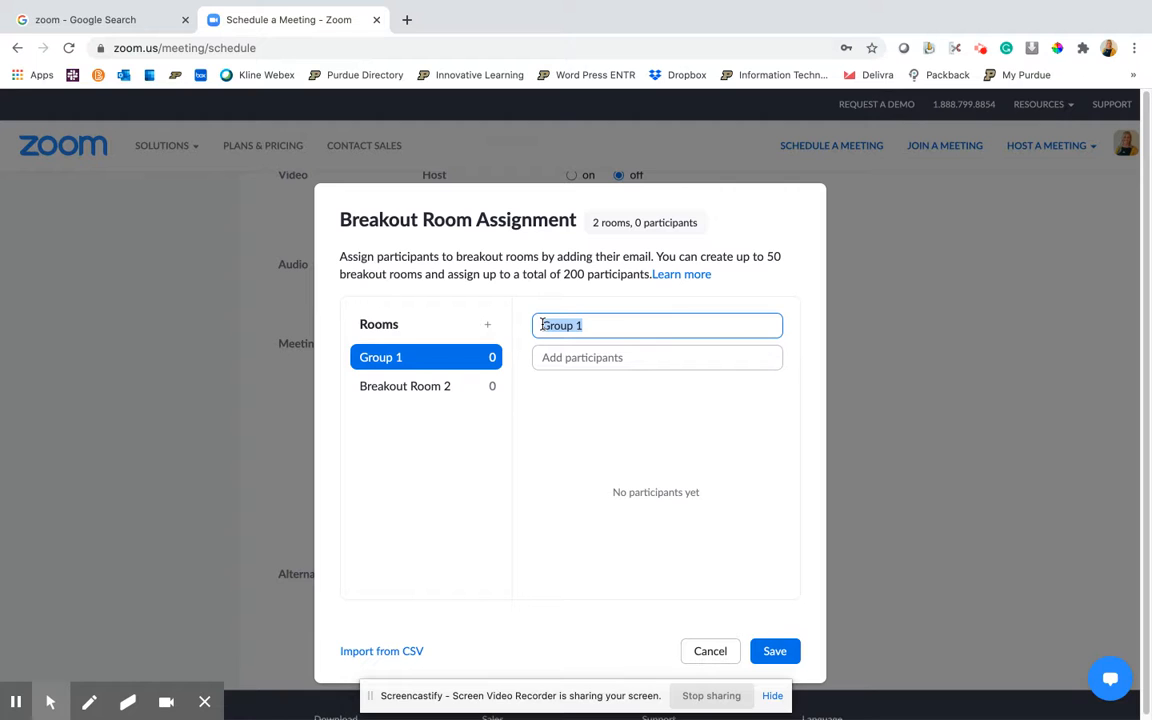
{"action": "left_click", "coordinate": [450, 386]}
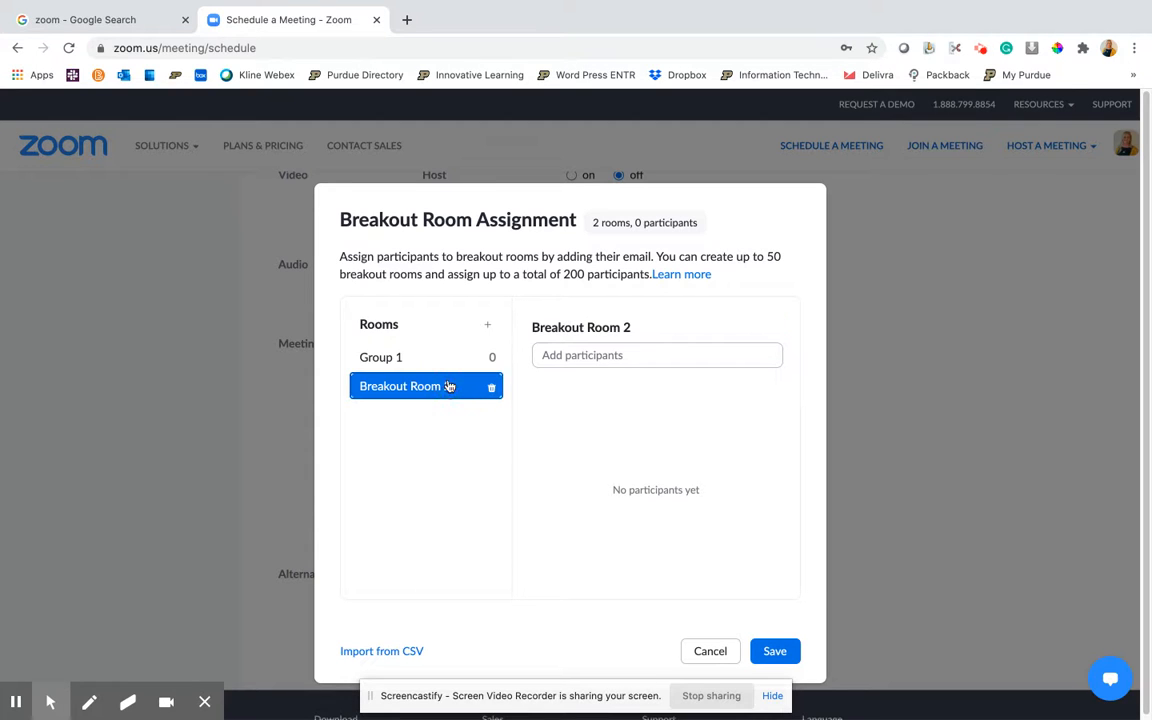
{"action": "left_click", "coordinate": [643, 327]}
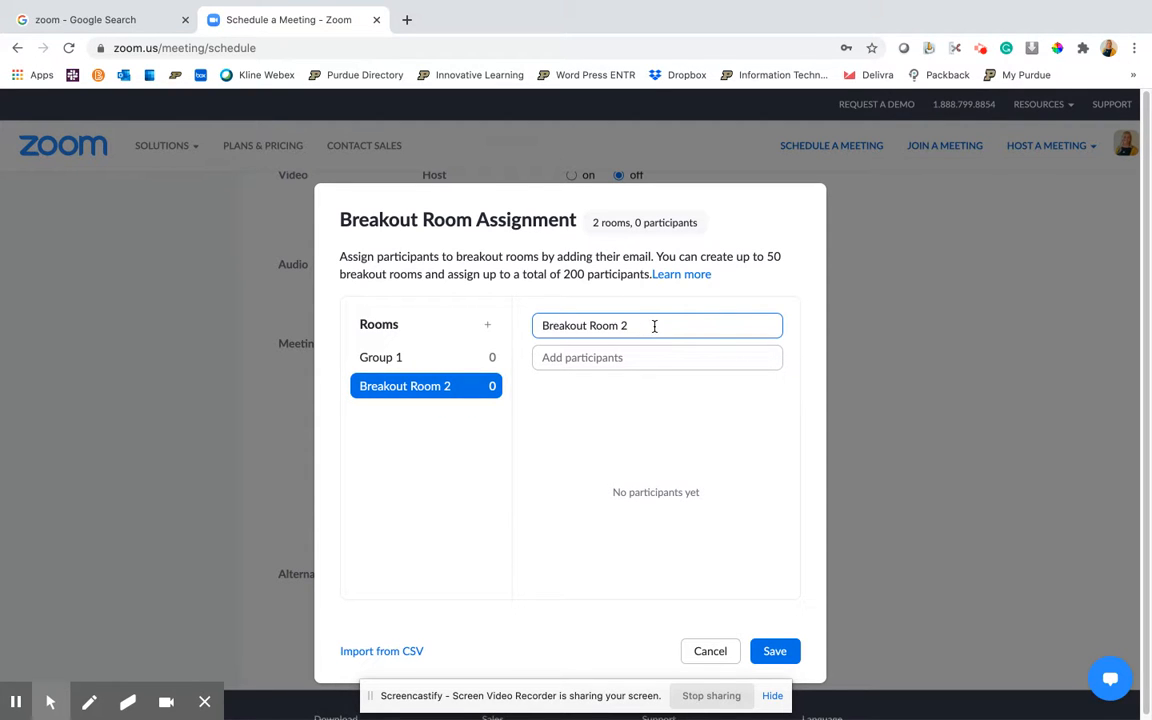
{"action": "left_click_drag", "start_coordinate": [656, 326], "coordinate": [538, 326]}
{"action": "type", "text": "Group"}
{"action": "key", "text": "Return"}
Add a third breakout room, rename it Group 3, and check each of the three groups in turn
{"action": "left_click", "coordinate": [489, 328]}
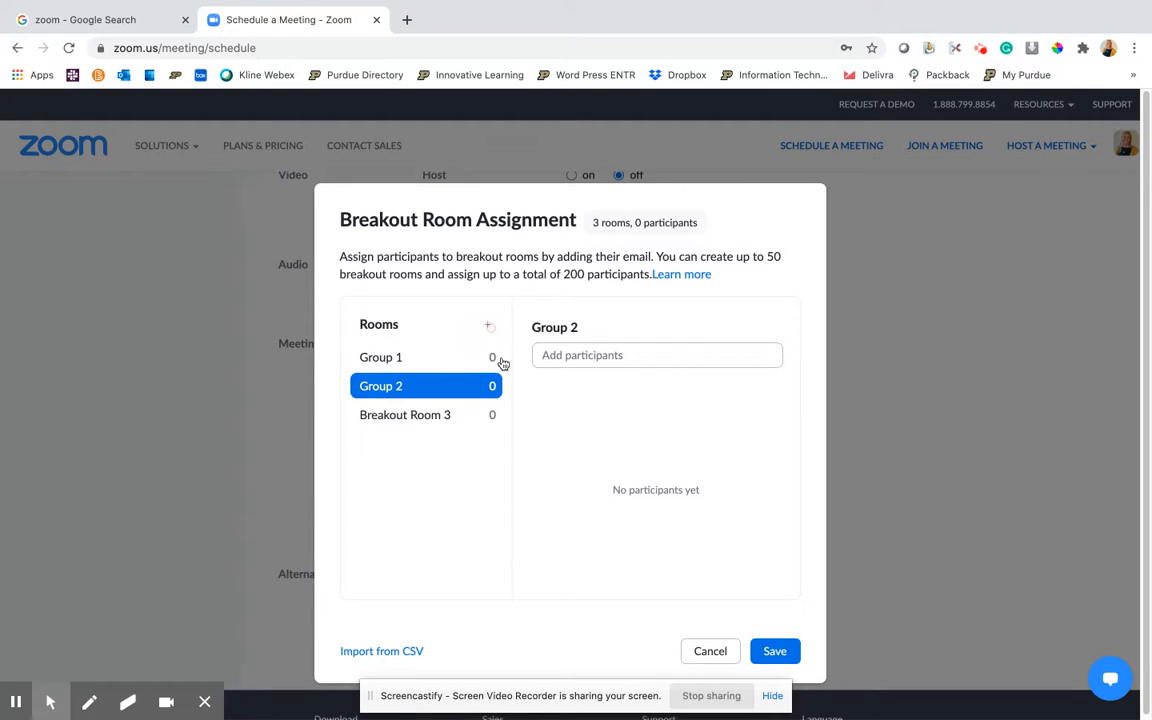
{"action": "left_click", "coordinate": [571, 355]}
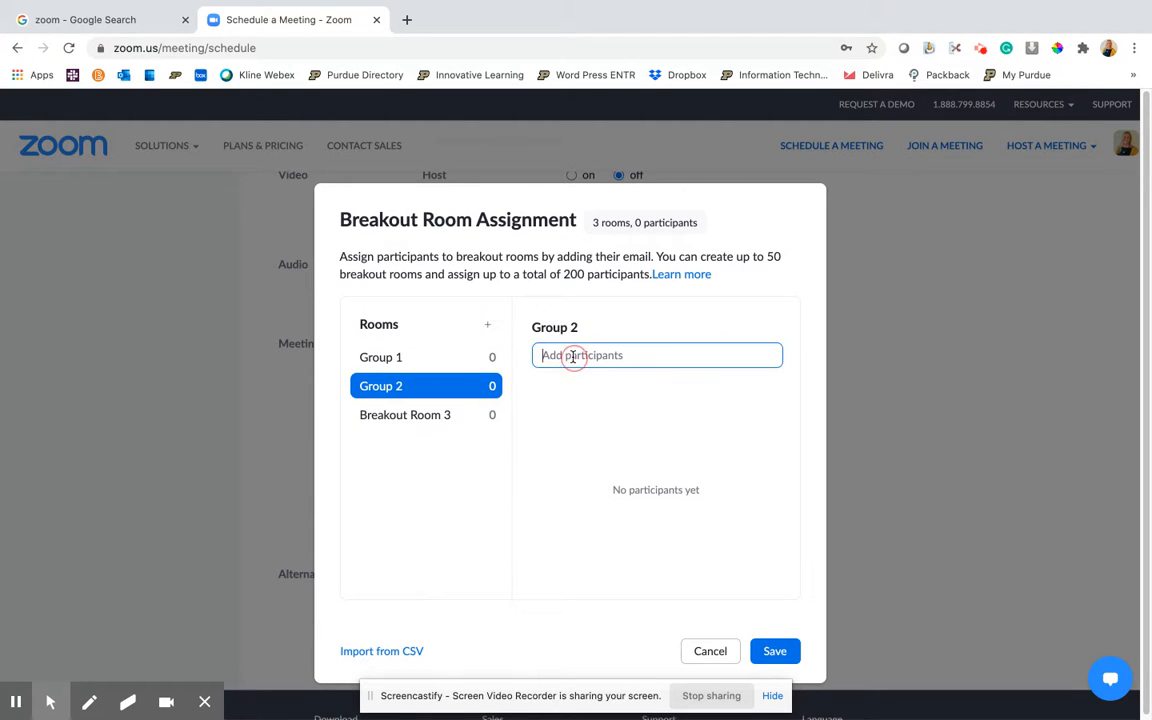
{"action": "left_click", "coordinate": [437, 419]}
{"action": "left_click", "coordinate": [644, 327]}
{"action": "left_click_drag", "start_coordinate": [617, 328], "coordinate": [535, 333]}
{"action": "key", "text": "BackSpace"}
{"action": "key", "text": "BackSpace"}
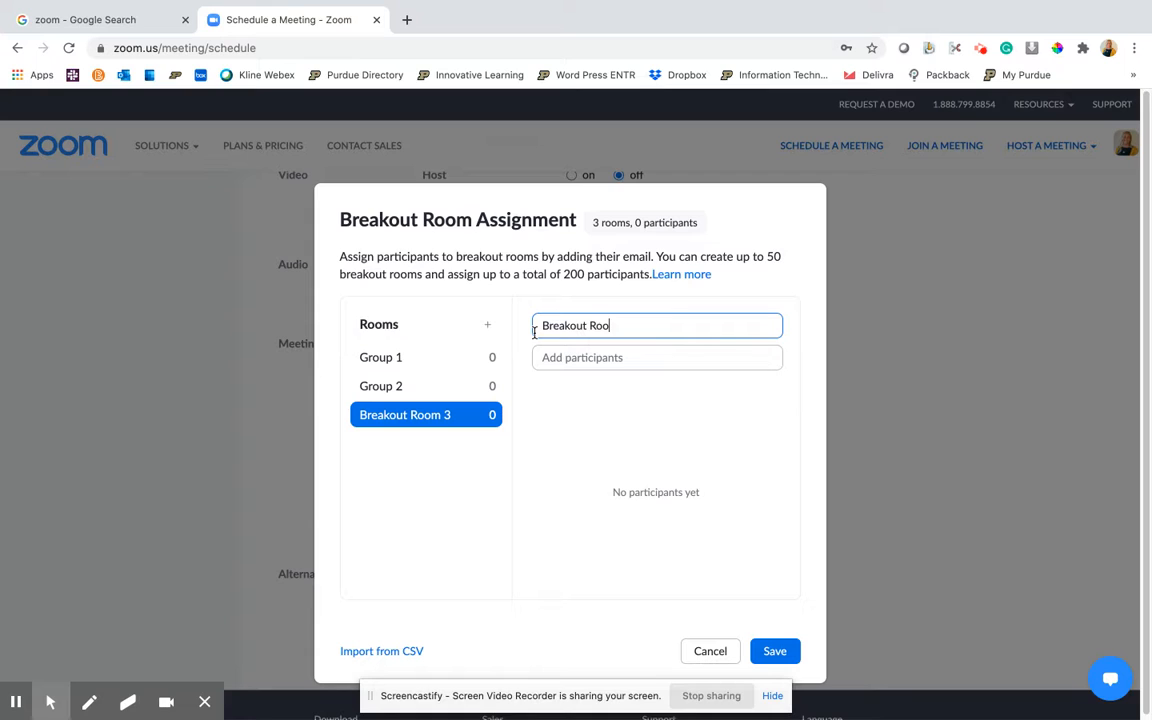
{"action": "key", "text": "BackSpace"}
{"action": "key", "text": "BackSpace"}
{"action": "key", "text": "BackSpace"}
{"action": "key", "text": "BackSpace"}
{"action": "key", "text": "BackSpace"}
{"action": "key", "text": "BackSpace"}
{"action": "key", "text": "BackSpace"}
{"action": "key", "text": "BackSpace"}
{"action": "key", "text": "BackSpace"}
{"action": "key", "text": "BackSpace"}
{"action": "type", "text": "Group 3"}
{"action": "left_click", "coordinate": [440, 360]}
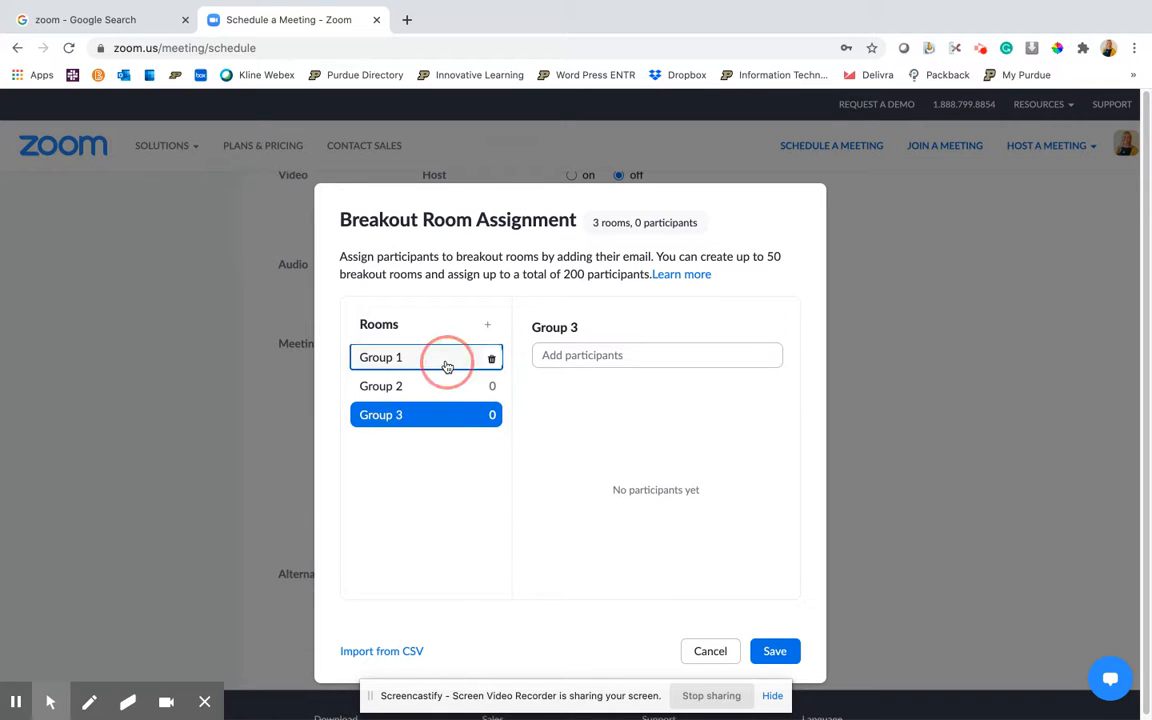
{"action": "left_click", "coordinate": [395, 388]}
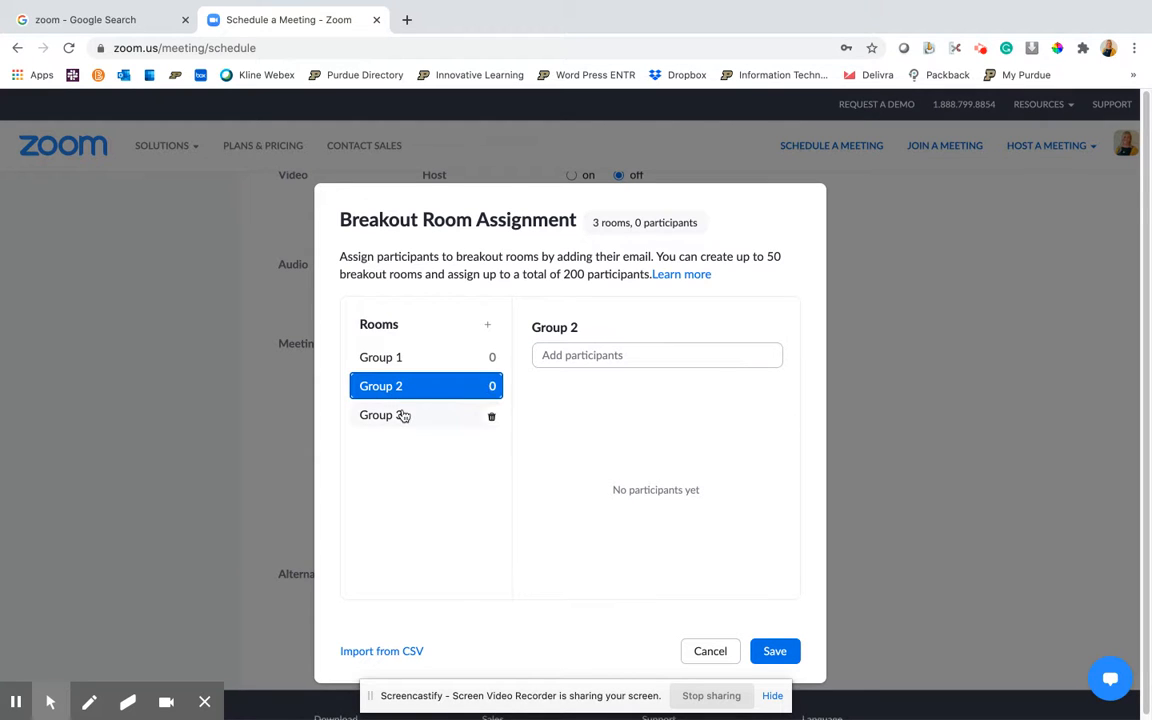
{"action": "left_click", "coordinate": [401, 413]}
{"action": "left_click", "coordinate": [437, 354]}
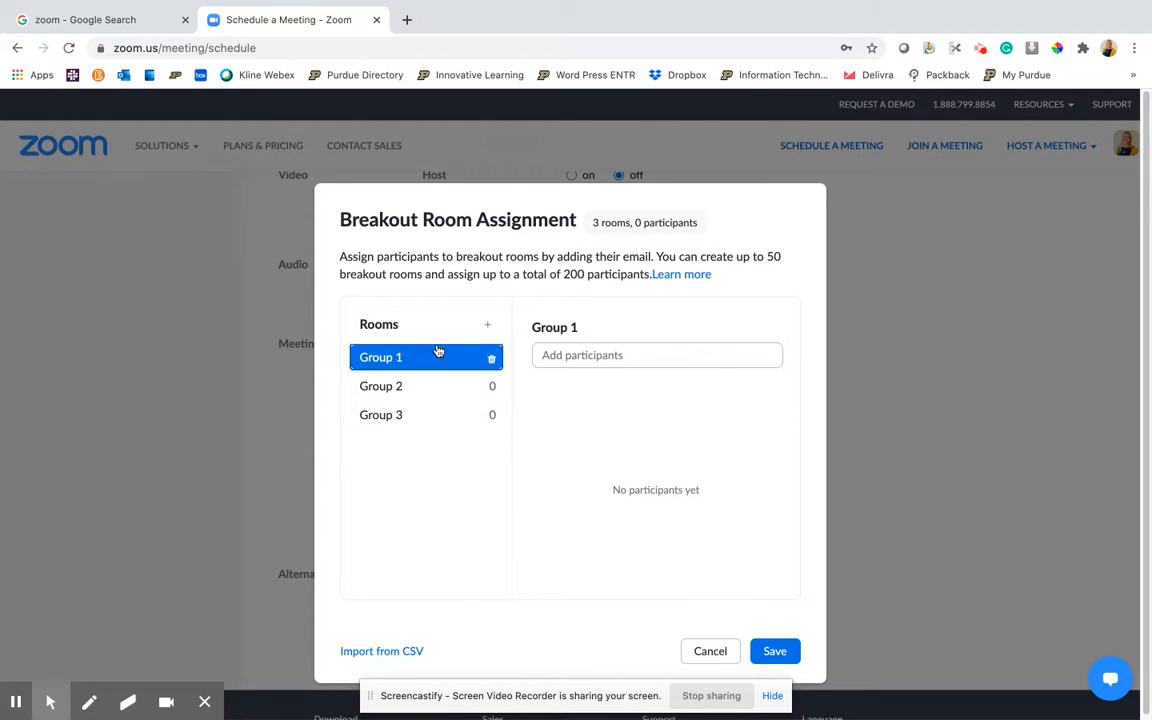
Add a participant's e-mail address to Group 1 and open the options for moving that participant to another room
{"action": "left_click", "coordinate": [569, 352]}
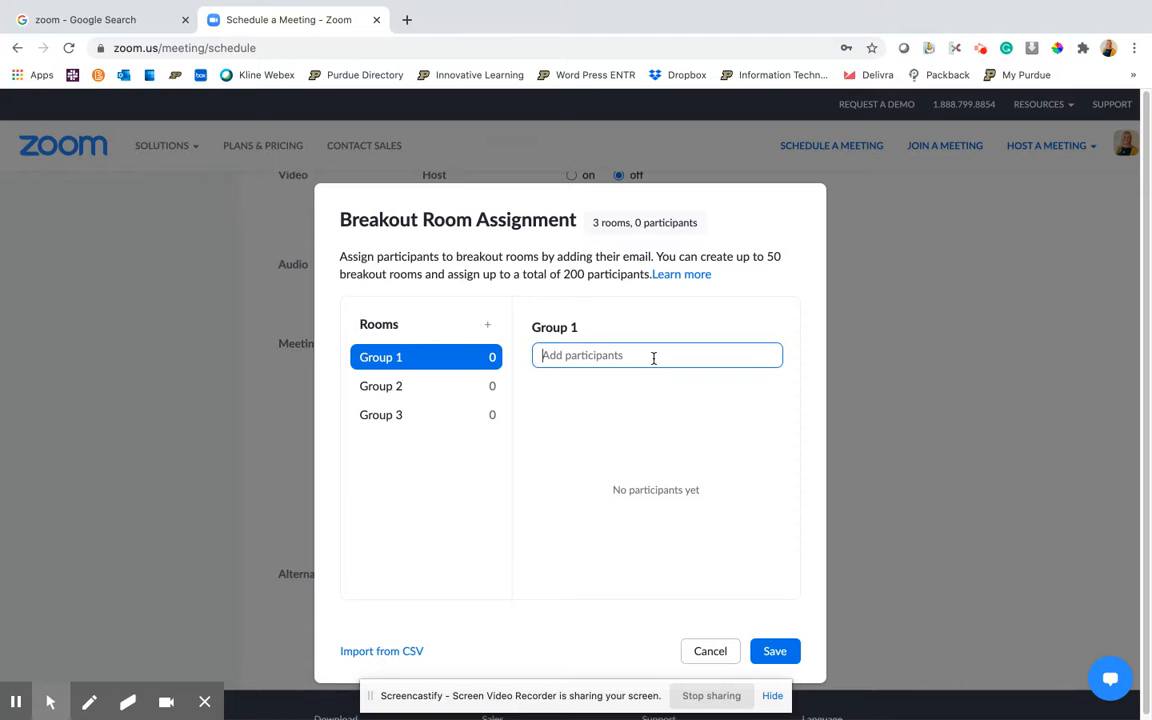
{"action": "key", "text": "Return"}
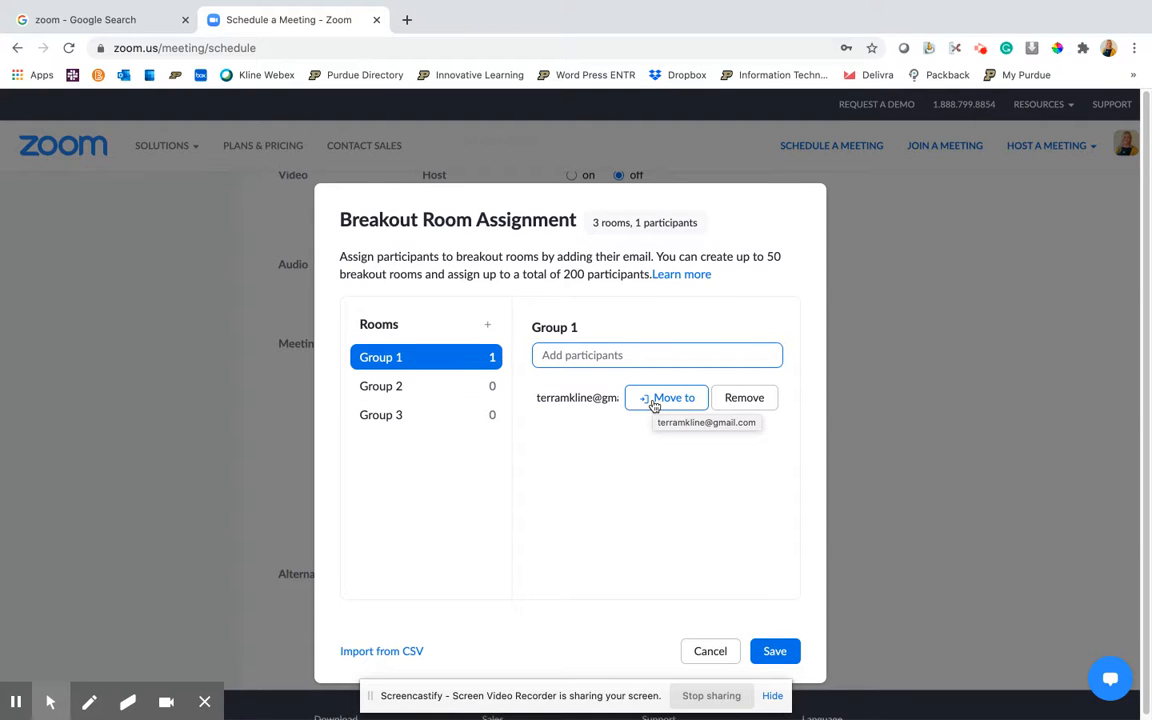
{"action": "left_click", "coordinate": [655, 402]}
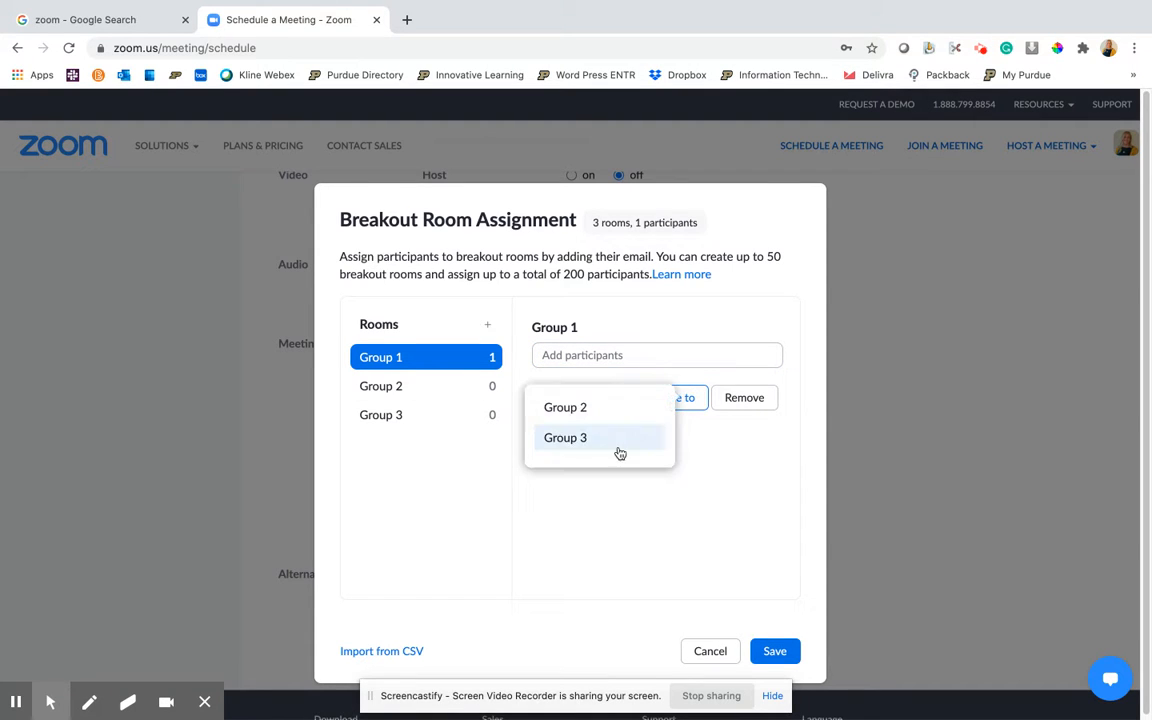
{"action": "left_click", "coordinate": [724, 449]}
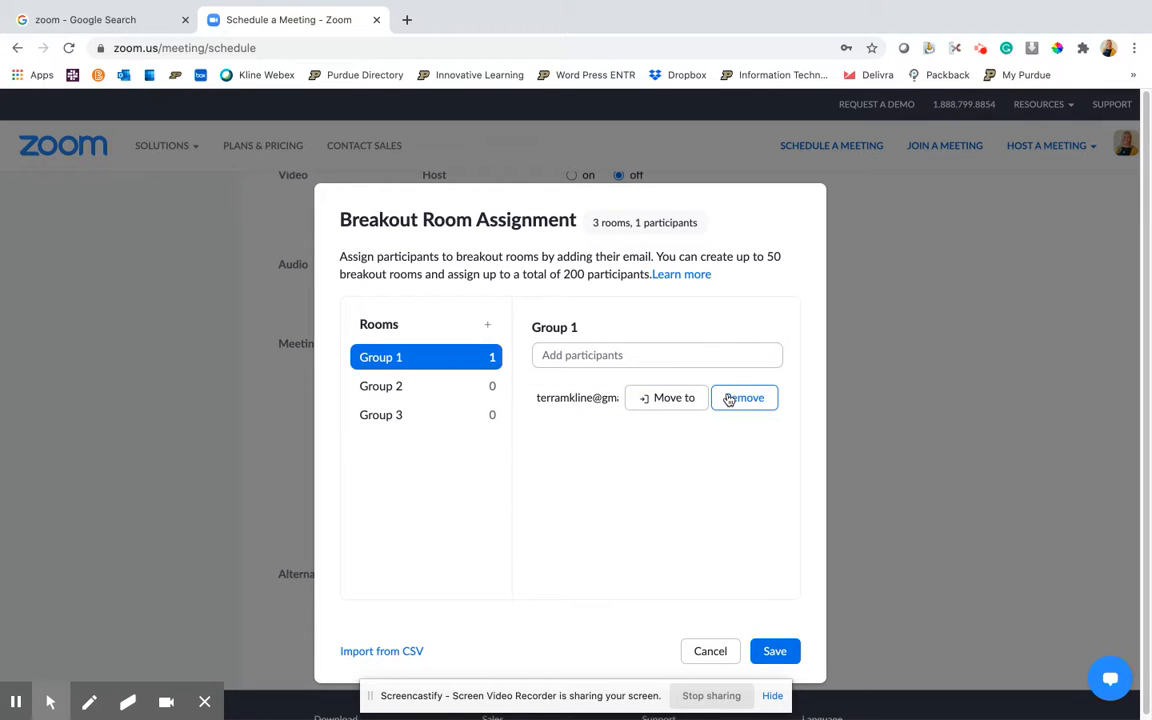
Select Group 2 and add a second participant's e-mail address to it
{"action": "left_click", "coordinate": [451, 390]}
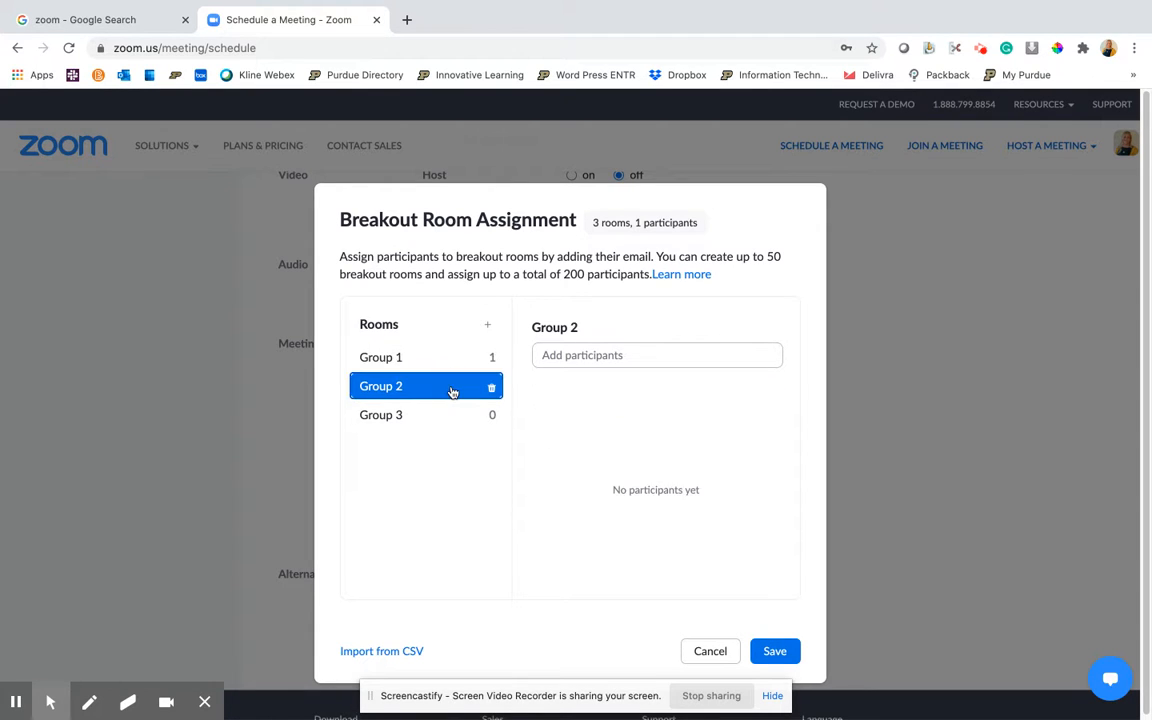
{"action": "left_click", "coordinate": [548, 355]}
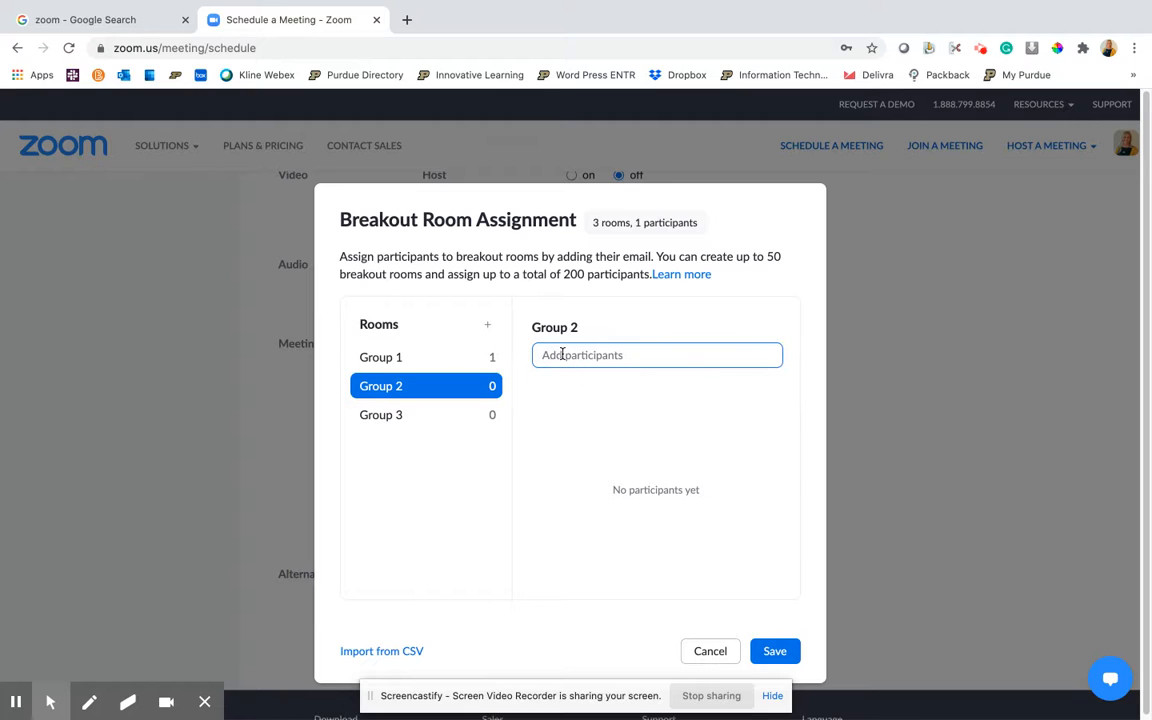
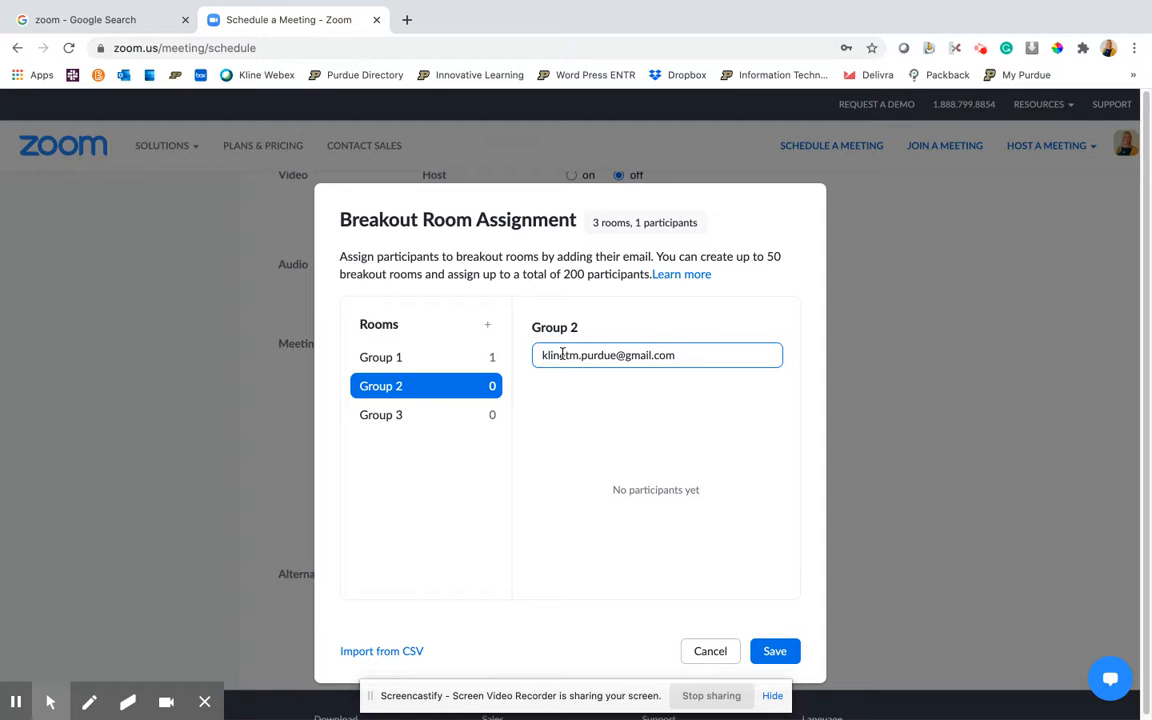
{"action": "key", "text": "Return"}
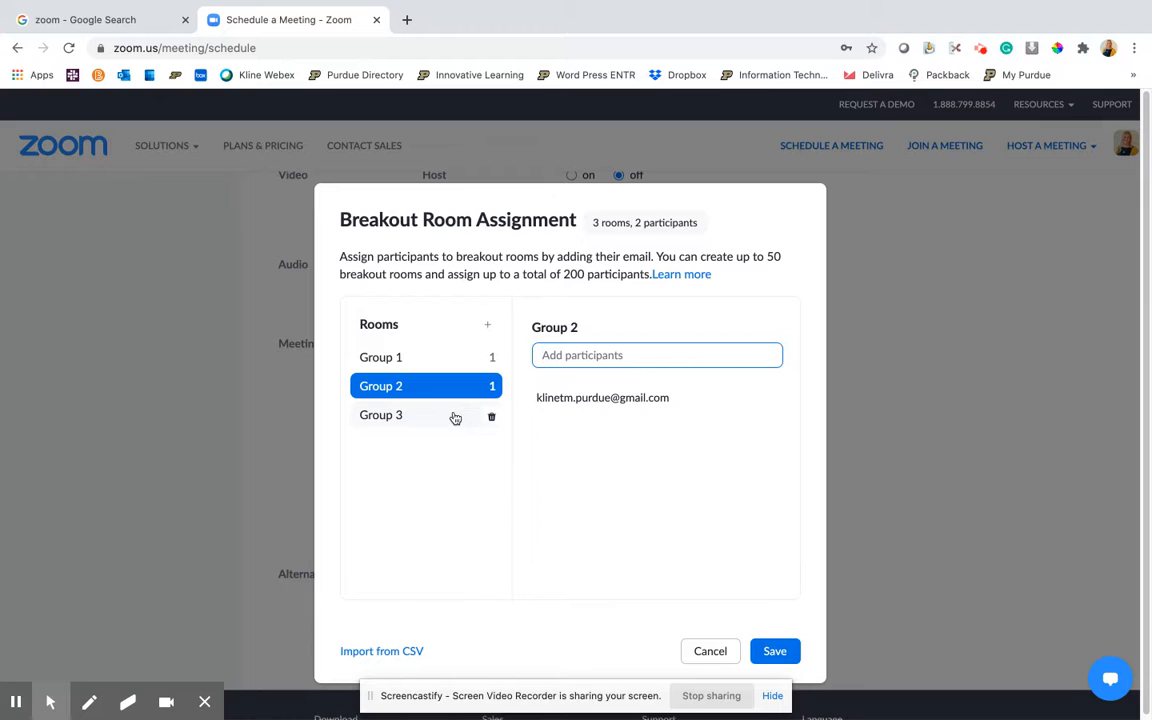
Select Group 3 and add a third participant's e-mail address to it
{"action": "left_click", "coordinate": [455, 418]}
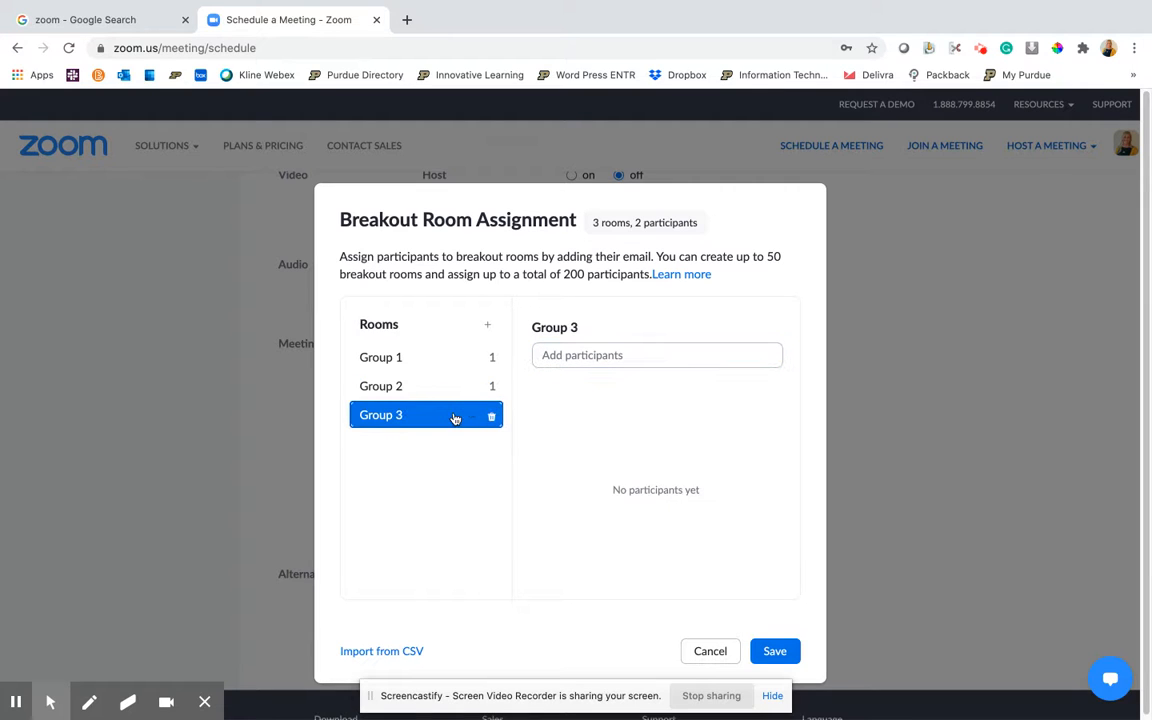
{"action": "left_click", "coordinate": [592, 354]}
{"action": "left_click", "coordinate": [592, 354]}
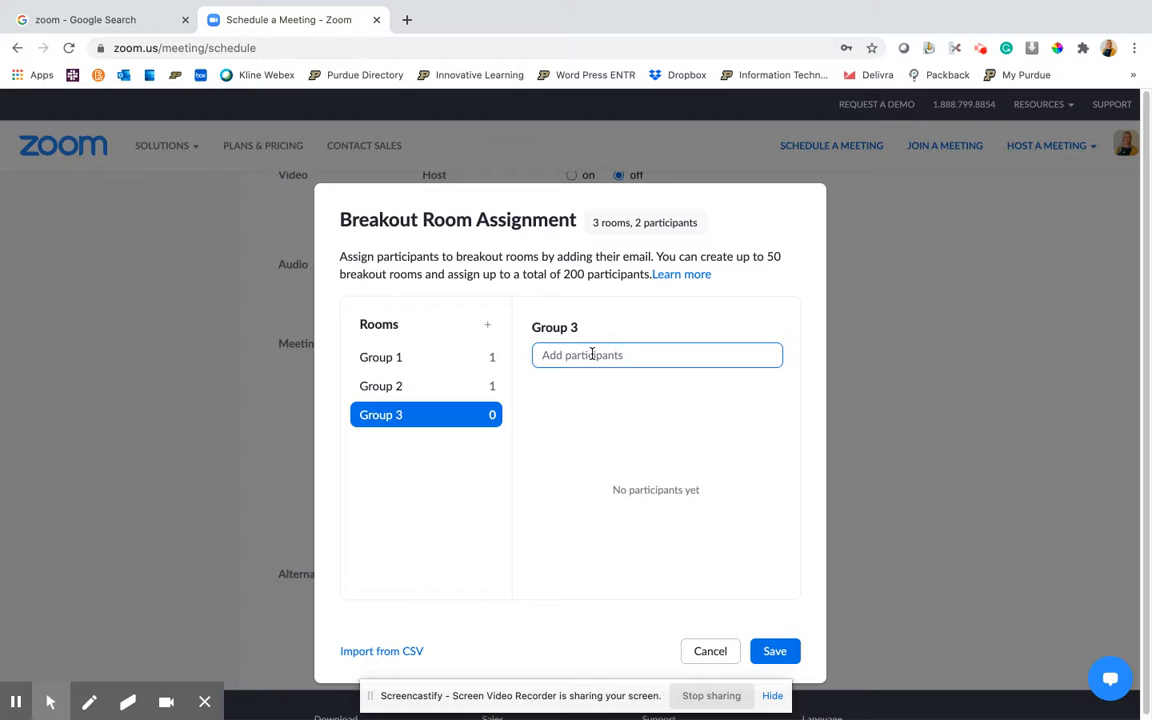
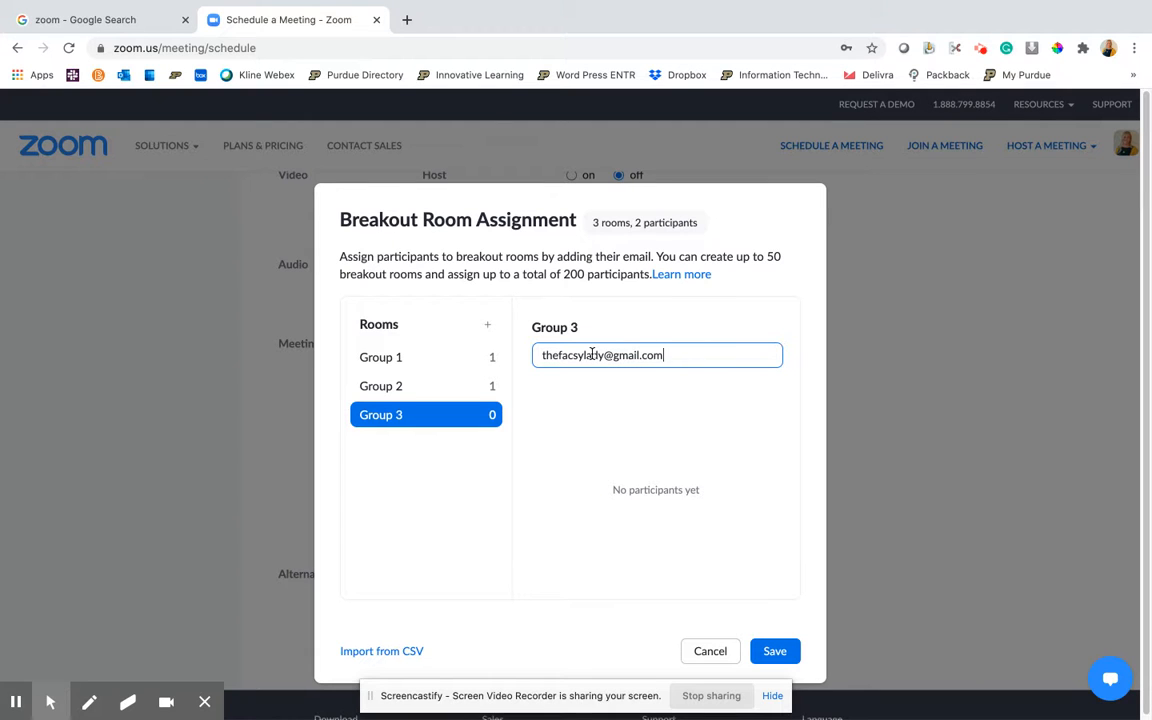
{"action": "key", "text": "Return"}
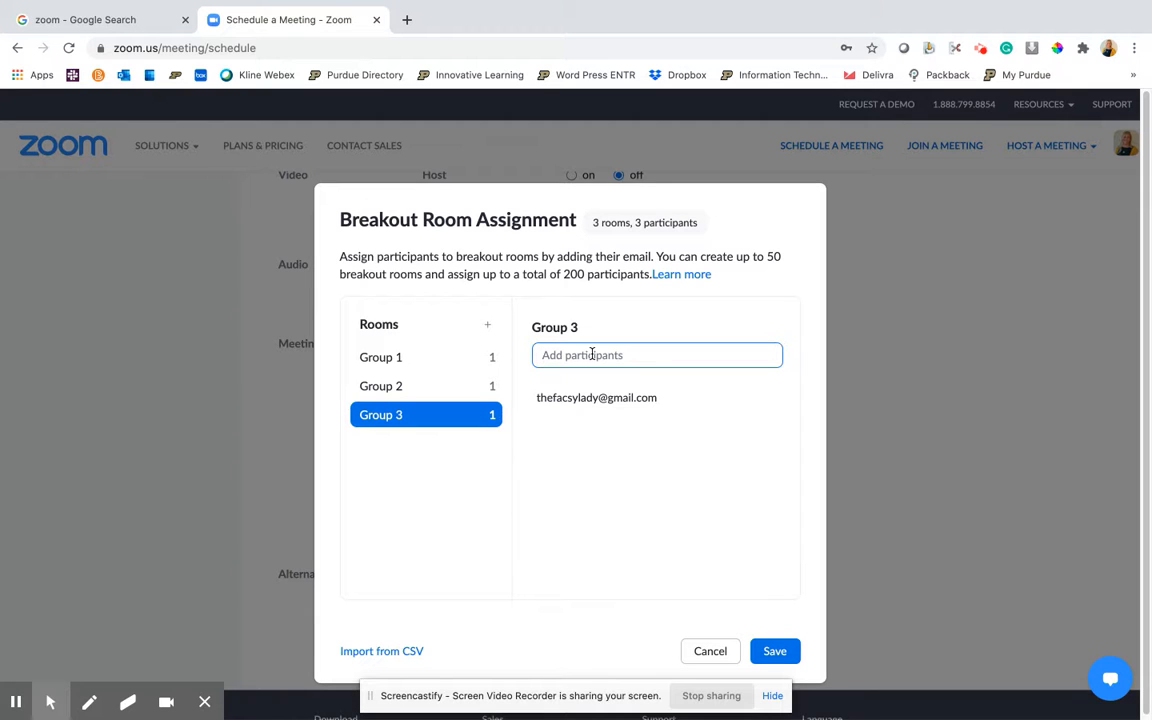
Check the browser profile accounts, switching to another profile's window and back to the Zoom scheduling window
{"action": "left_click", "coordinate": [1108, 49]}
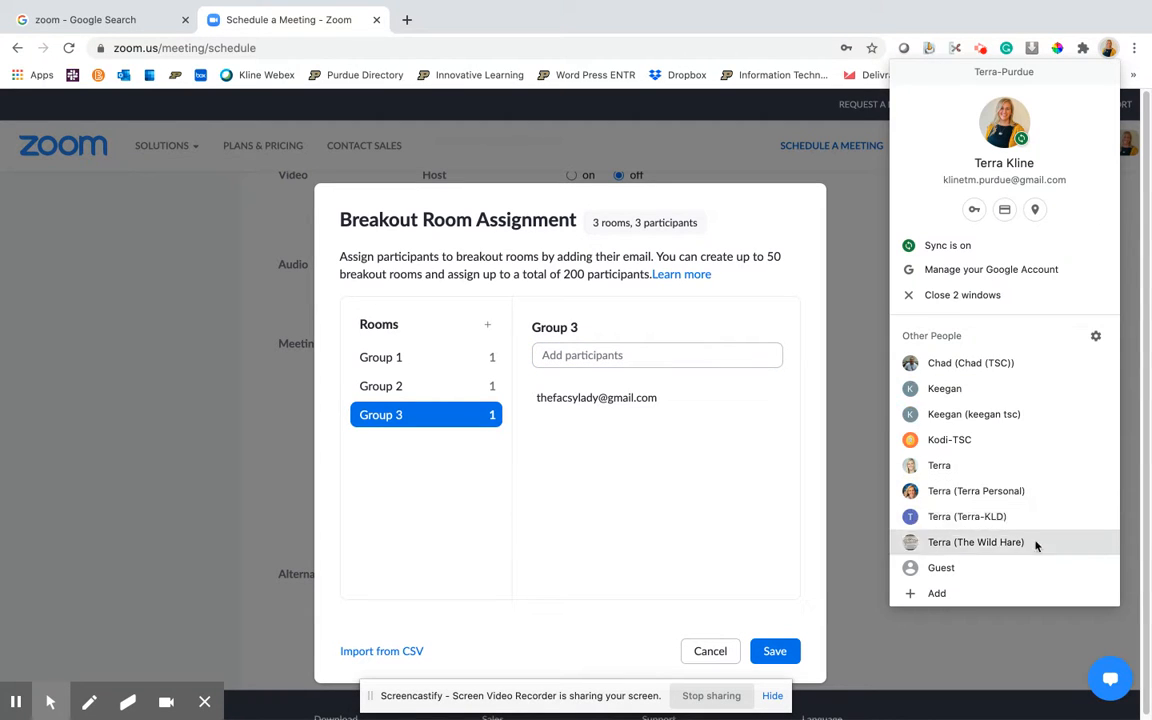
{"action": "left_click", "coordinate": [1038, 475]}
{"action": "left_click", "coordinate": [1107, 50]}
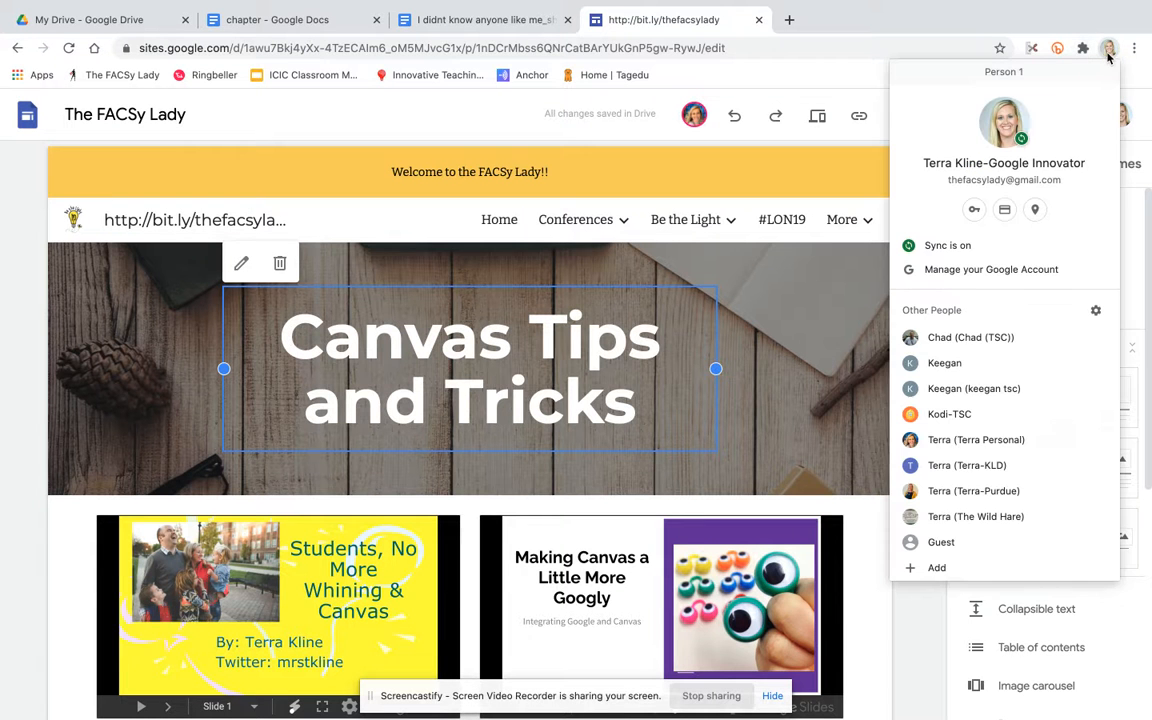
{"action": "left_click", "coordinate": [1107, 50]}
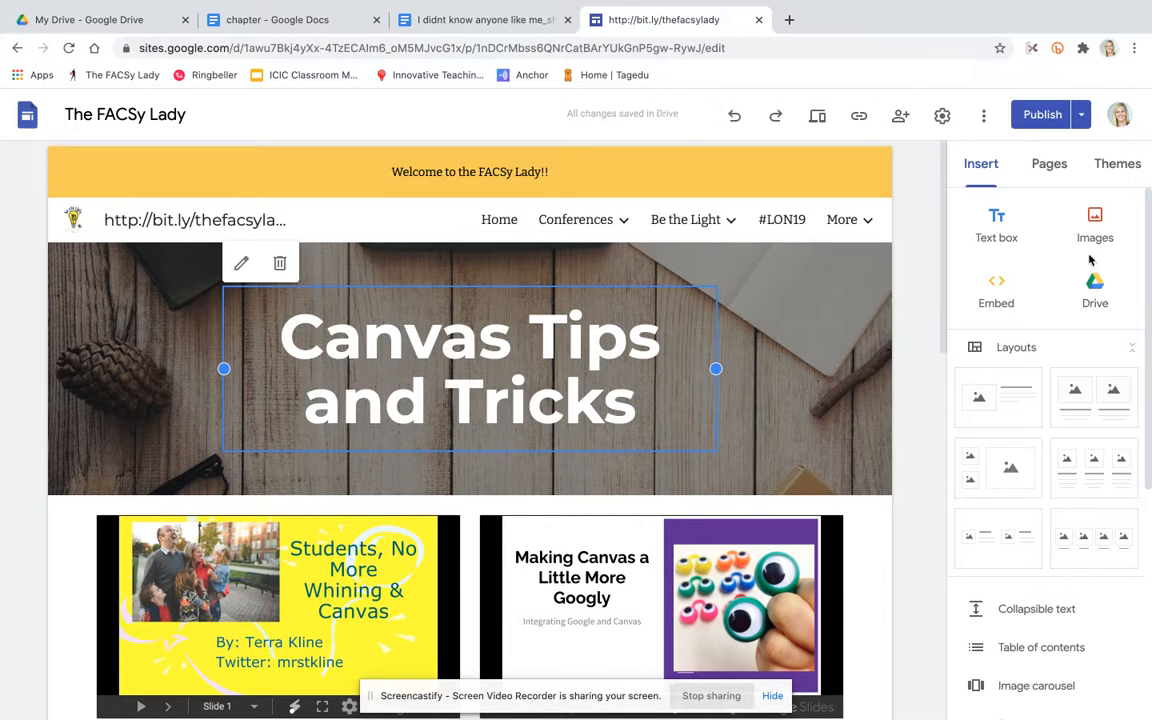
{"action": "left_click", "coordinate": [1107, 50]}
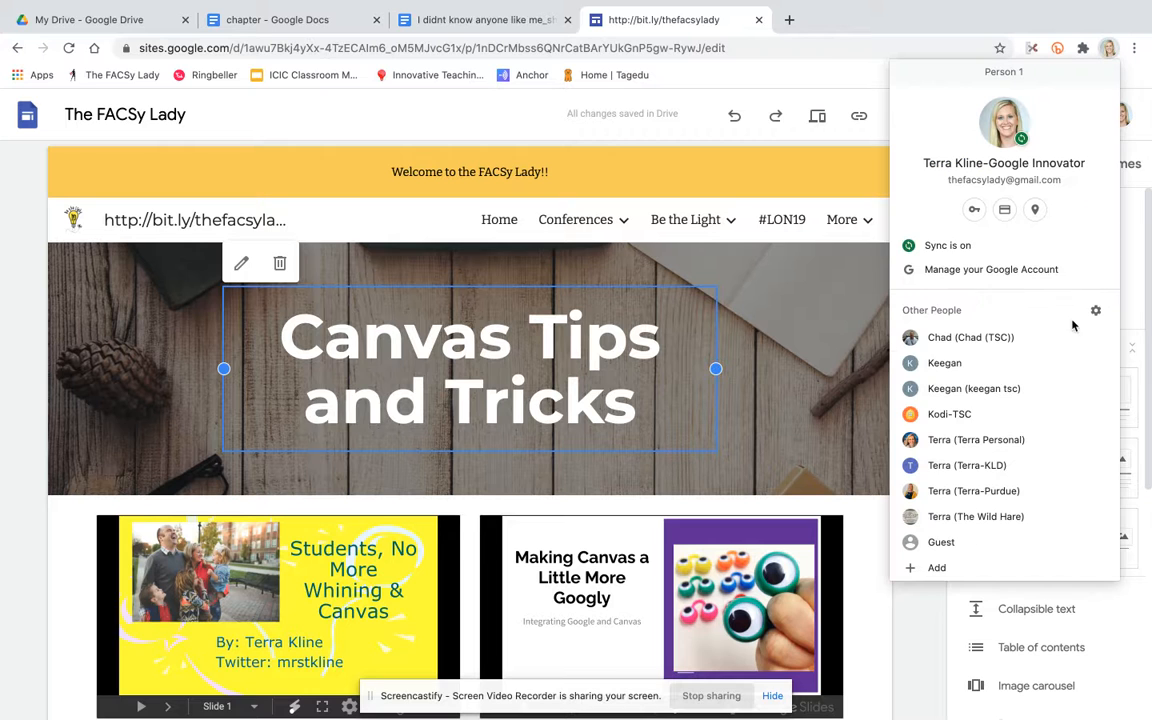
{"action": "left_click", "coordinate": [1013, 490]}
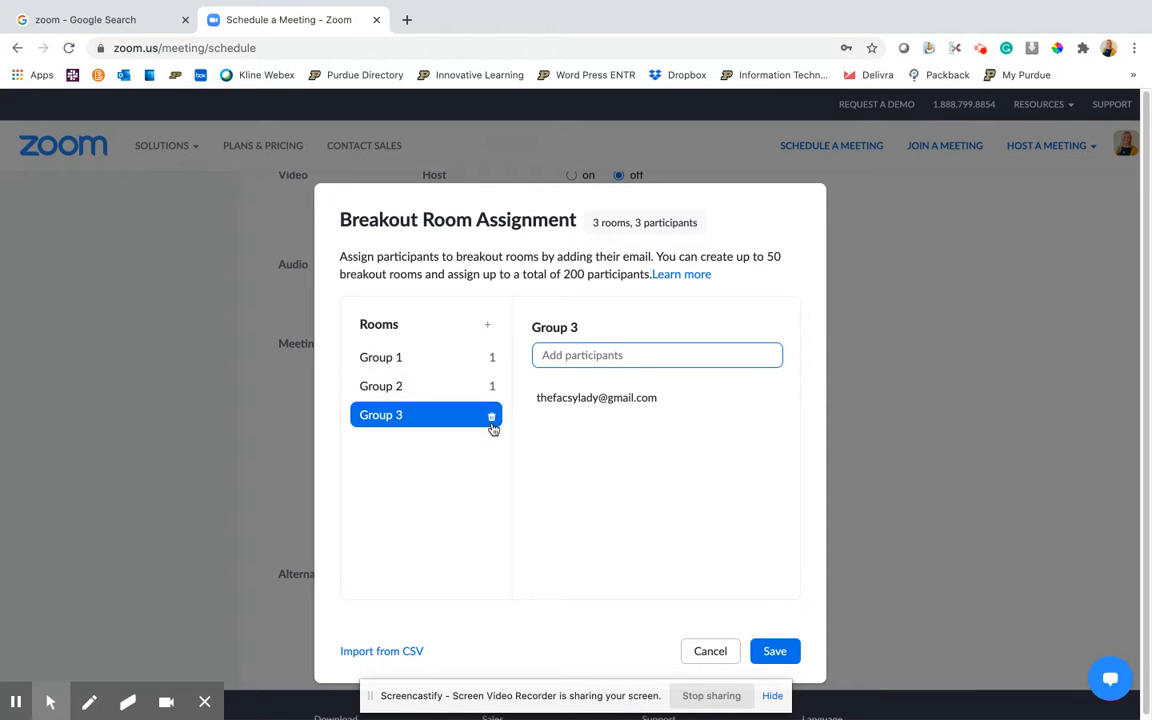
Save the breakout room assignment and save the scheduled meeting
{"action": "left_click", "coordinate": [774, 651]}
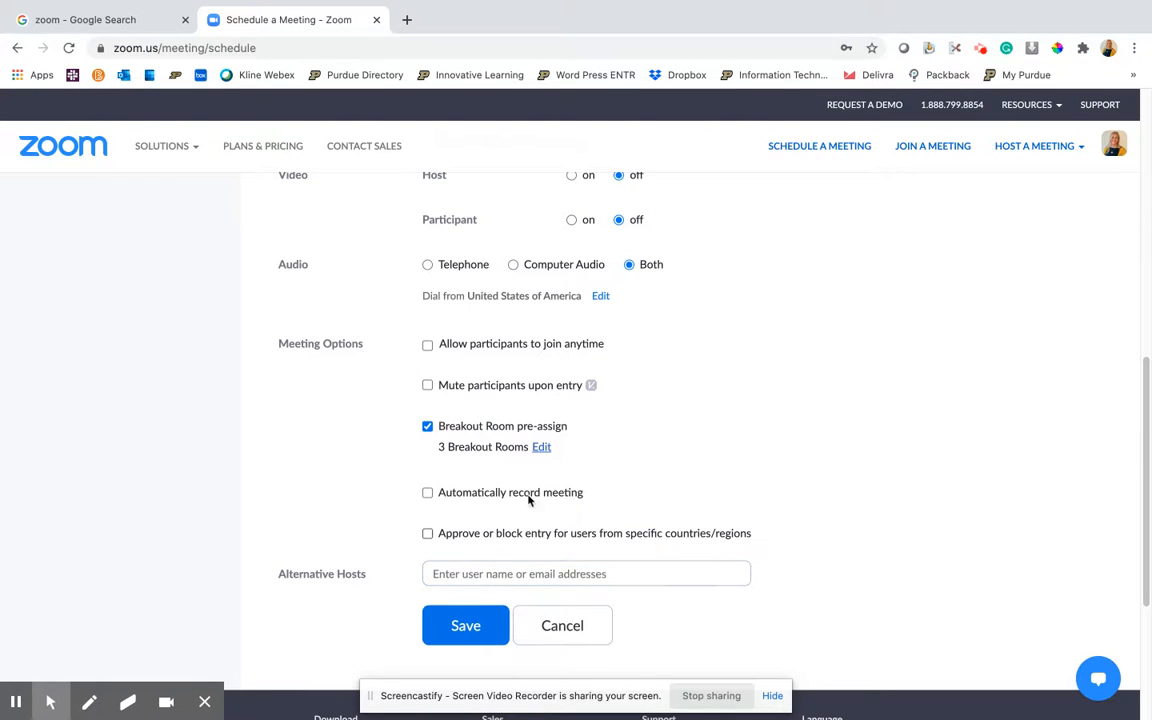
{"action": "left_click", "coordinate": [466, 625]}
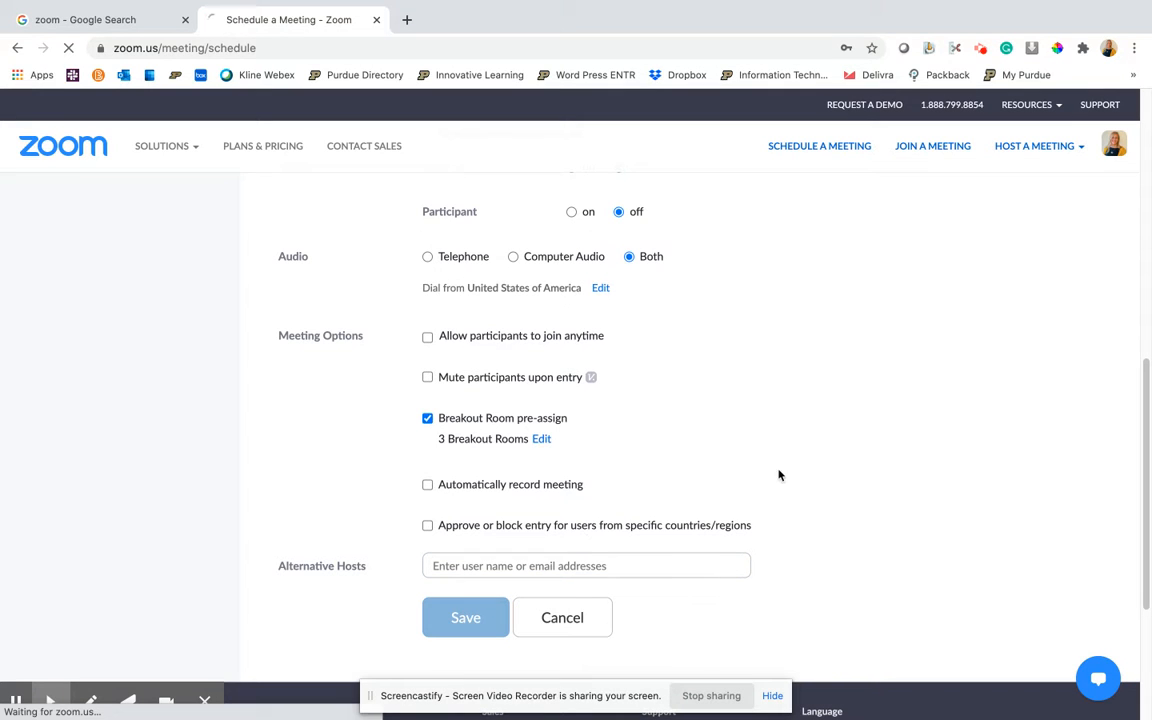